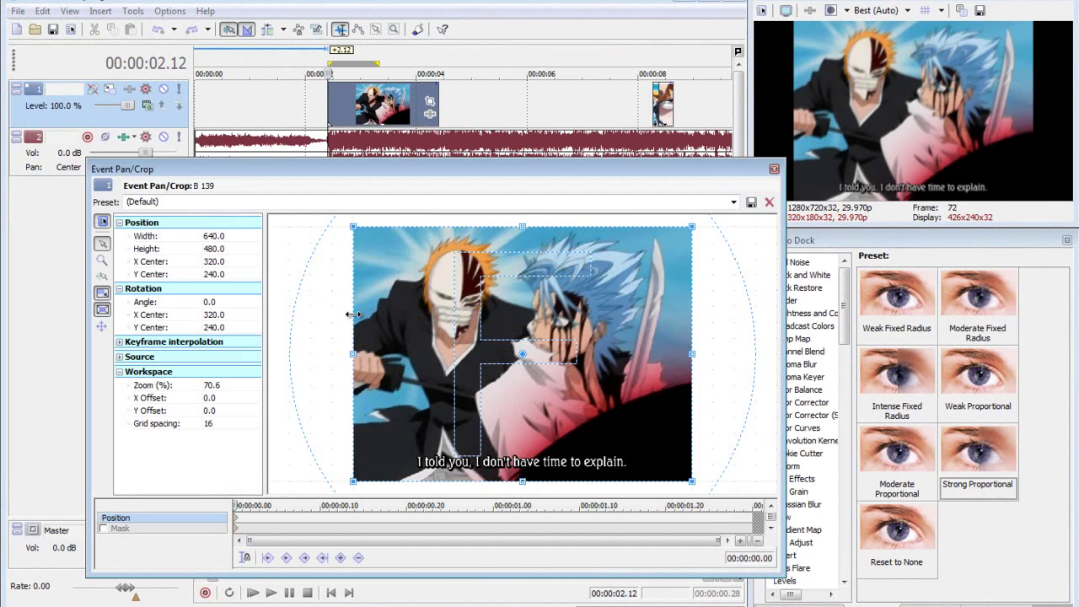
- Shrink the Pan/Crop frame at the clip's first frame to about 575 × 431
left_click(243, 506)
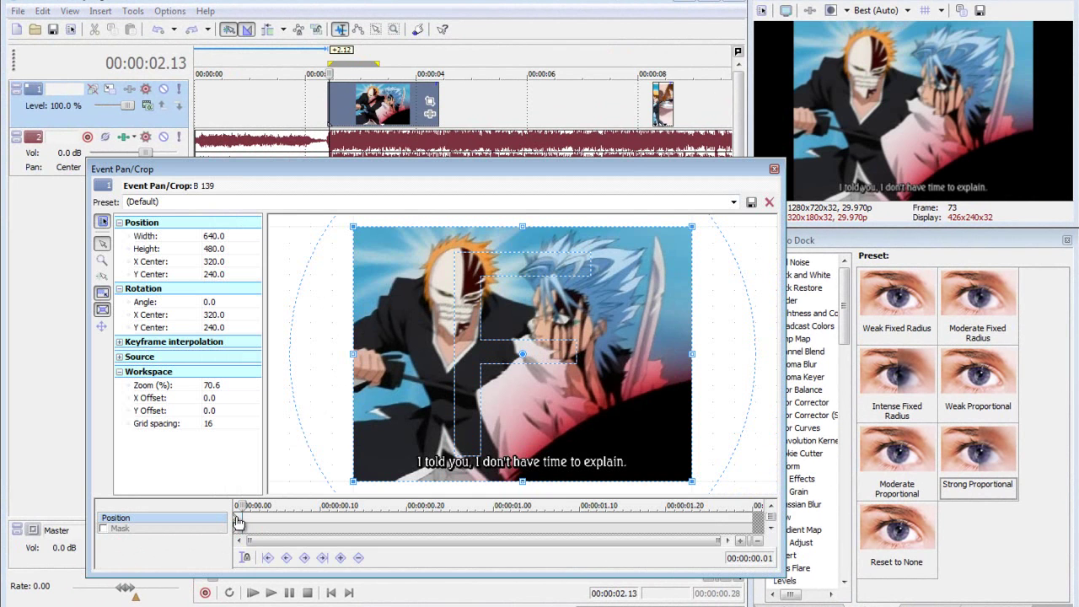
left_click(238, 523)
left_click_drag(351, 377, 390, 373)
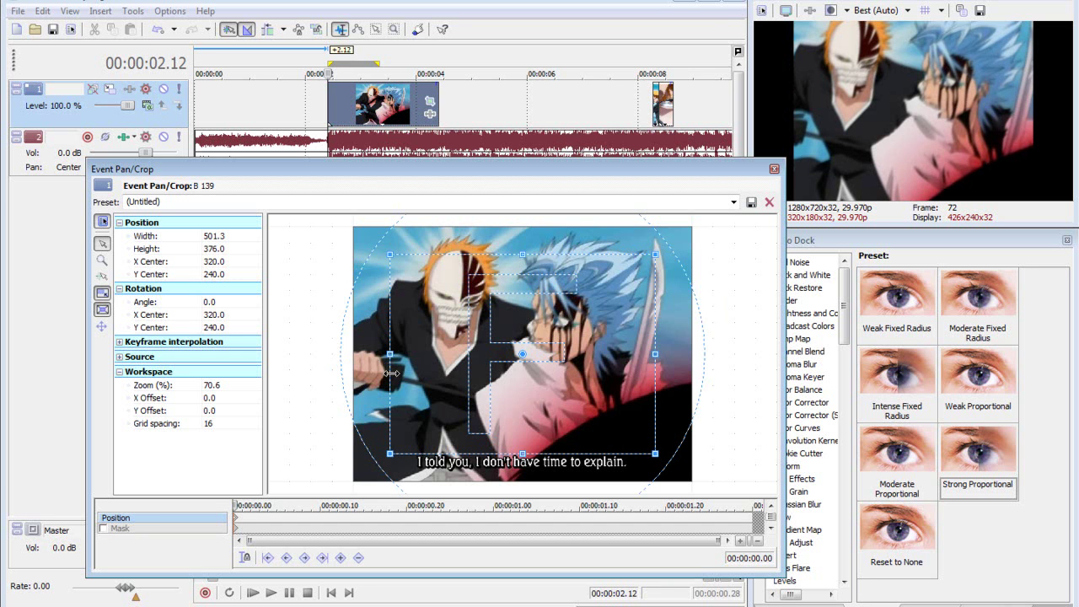
left_click_drag(396, 383, 374, 358)
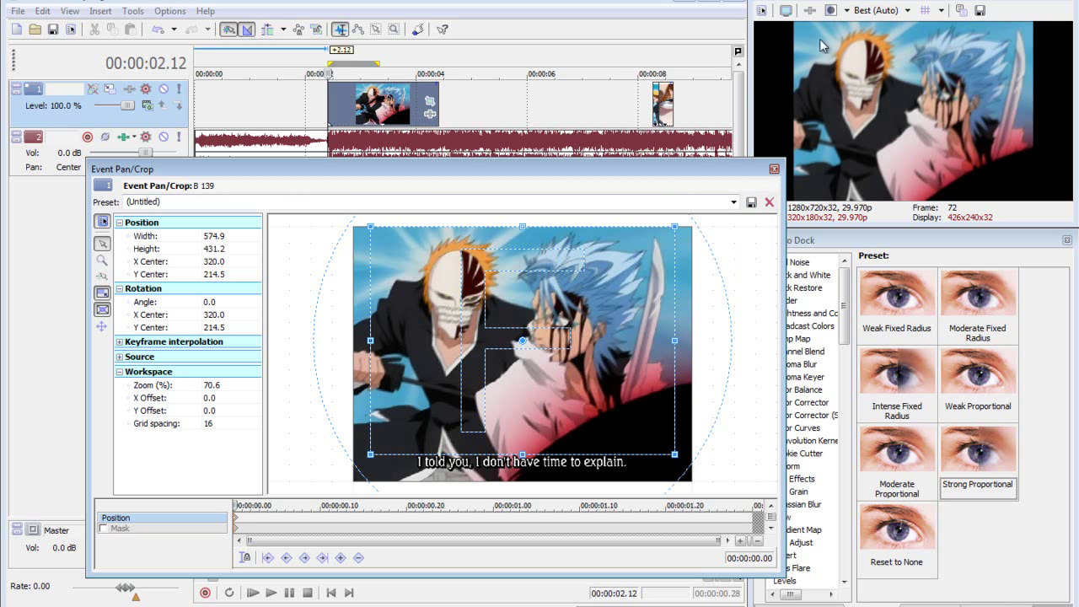
- Nudge the crop frame vertically until its Y Center is 215.9, and close the Pan/Crop window
left_click_drag(527, 293, 527, 295)
key("Up")
key("Up")
key("Up")
key("Up")
key("Up")
key("Down")
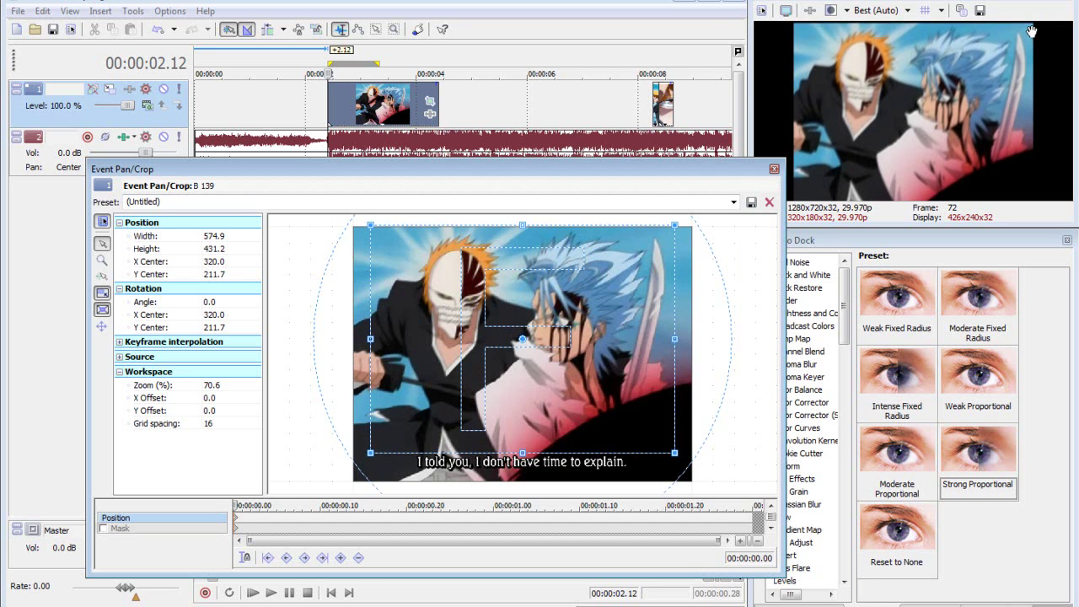
key("Down")
key("Down")
key("Down")
key("Down")
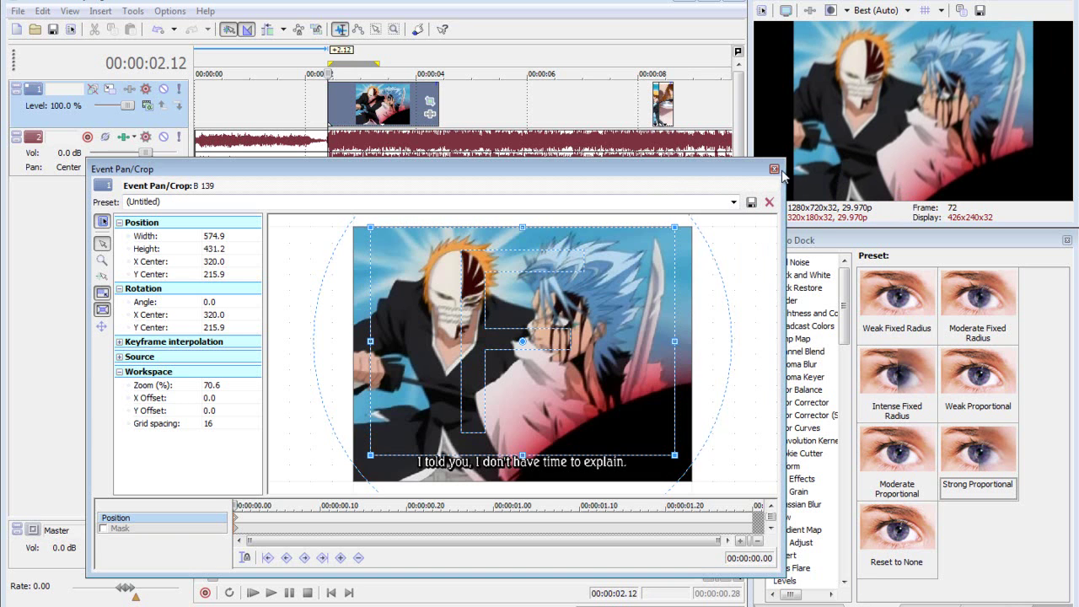
left_click(775, 169)
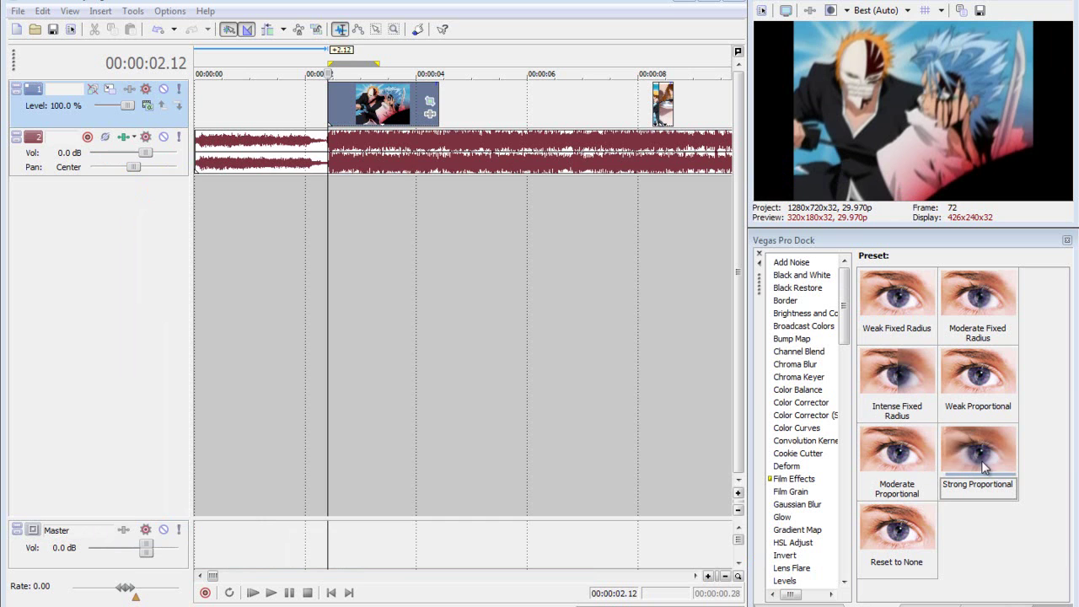
- Apply the Strong Proportional Radial Blur preset to the clip and keyframe its strength to 0 at 00:00:01.07
left_click_drag(987, 463, 384, 114)
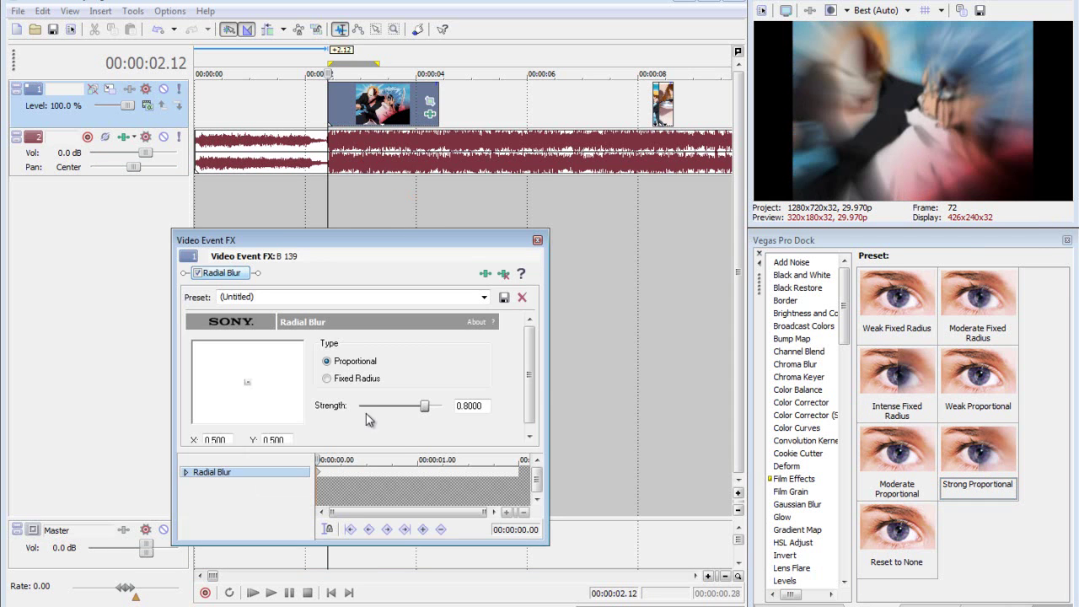
left_click_drag(428, 410, 319, 402)
left_click(442, 470)
- Play the clip from 00:00:02.12 to preview the radial blur transition
left_click(329, 65)
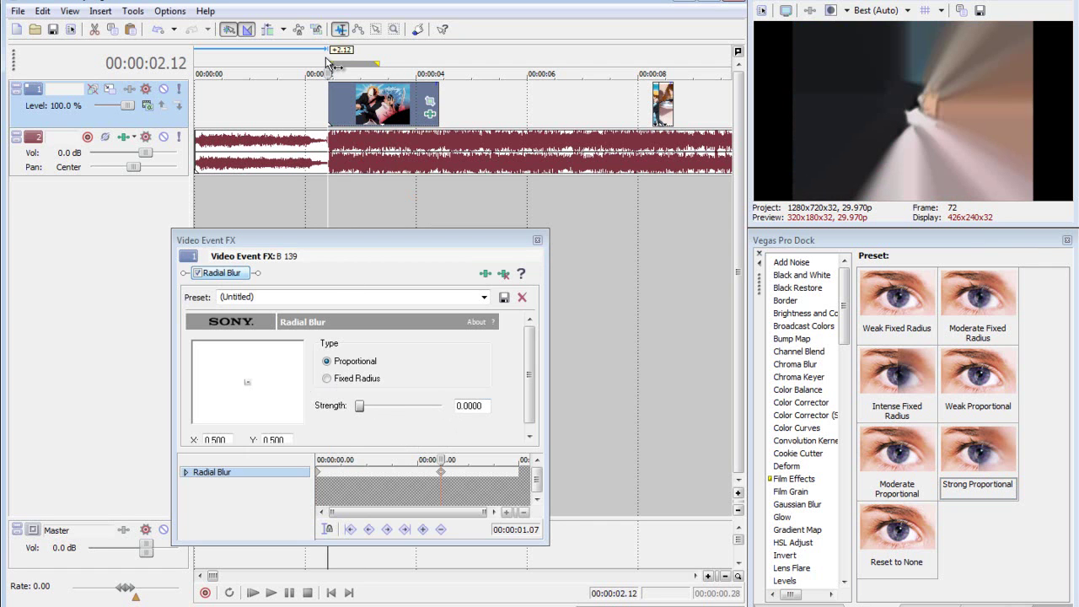
key("space")
key("space")
key("space")
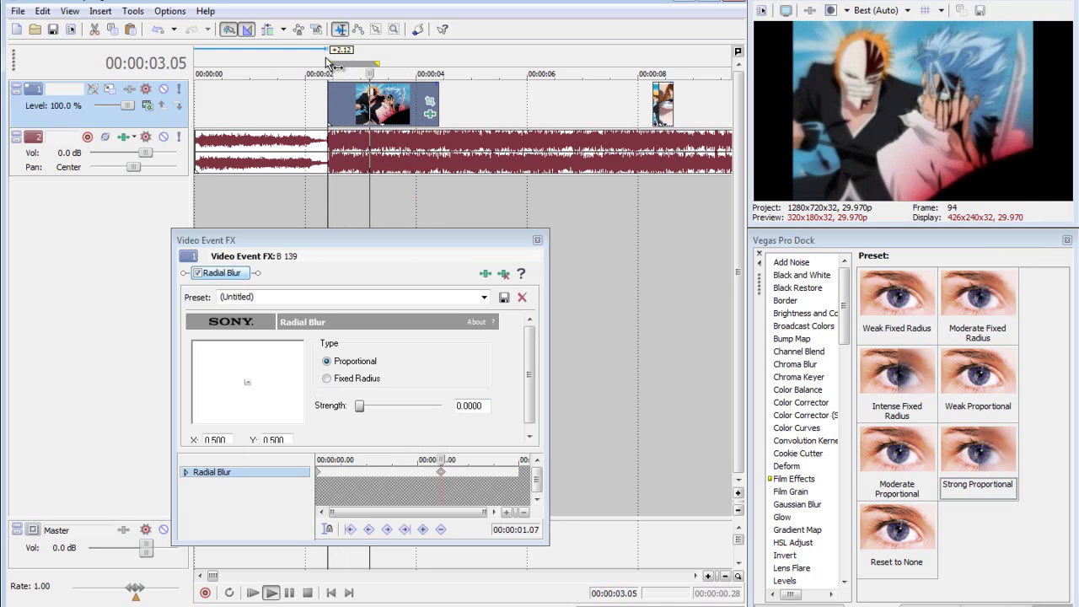
key("space")
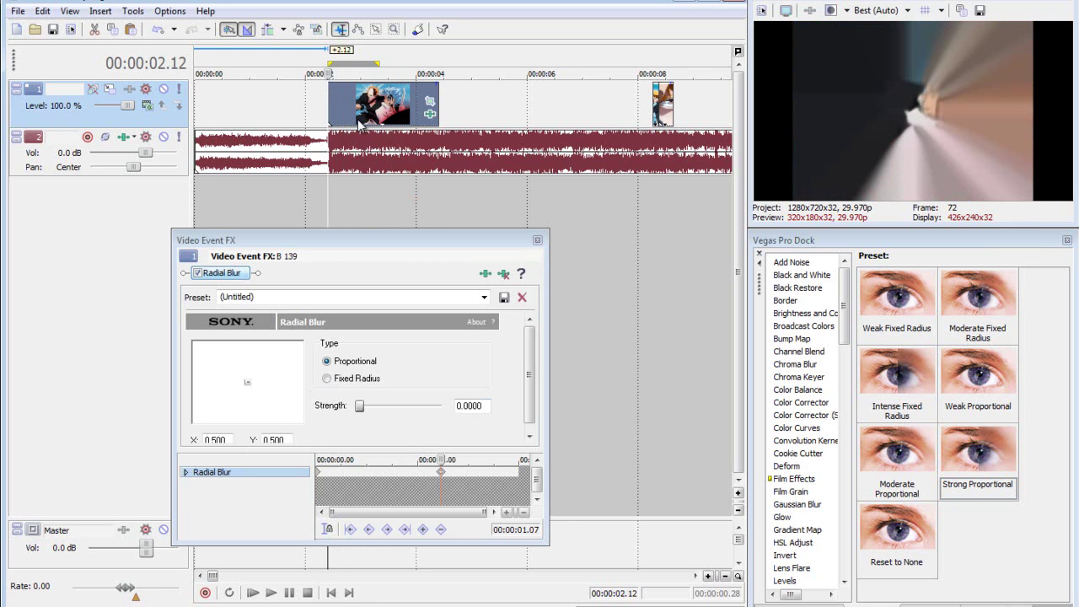
- Delete the blurred clip from the video track
left_click(359, 122)
key("Delete")
left_click(334, 116)
- Move the short clips at 8 seconds back to 00:00:02.12, where the loud music starts
scroll(519, 108, "down", 2)
left_click(541, 107)
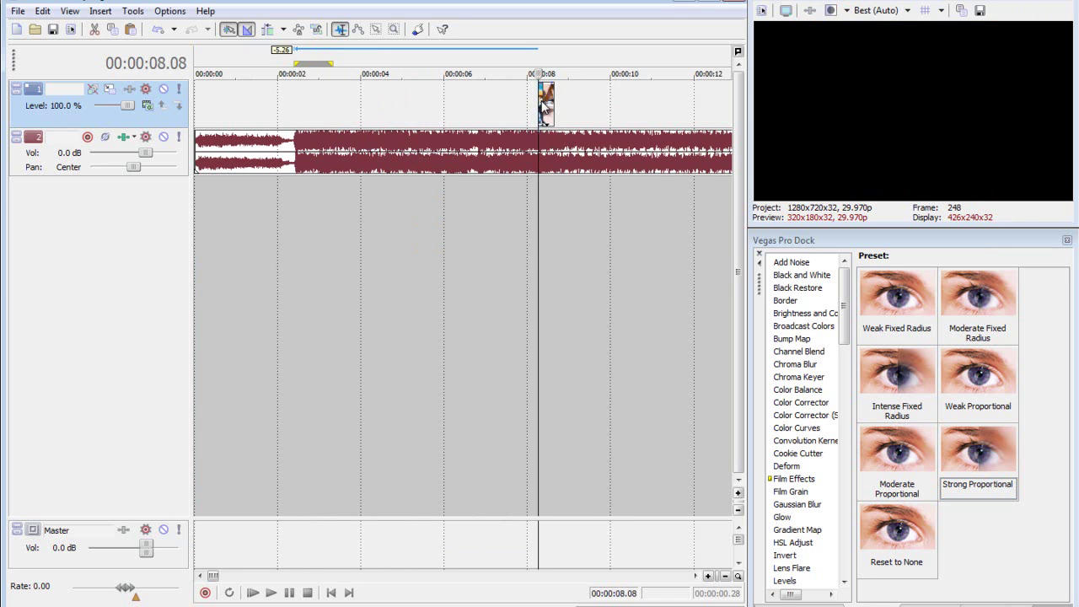
left_click(554, 107)
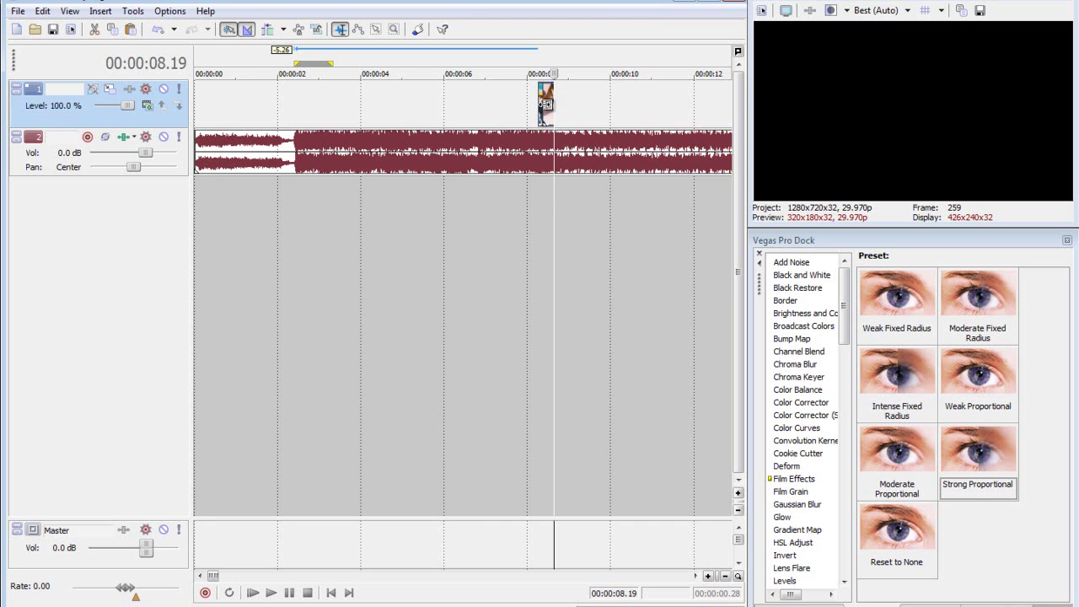
left_click_drag(547, 108, 306, 113)
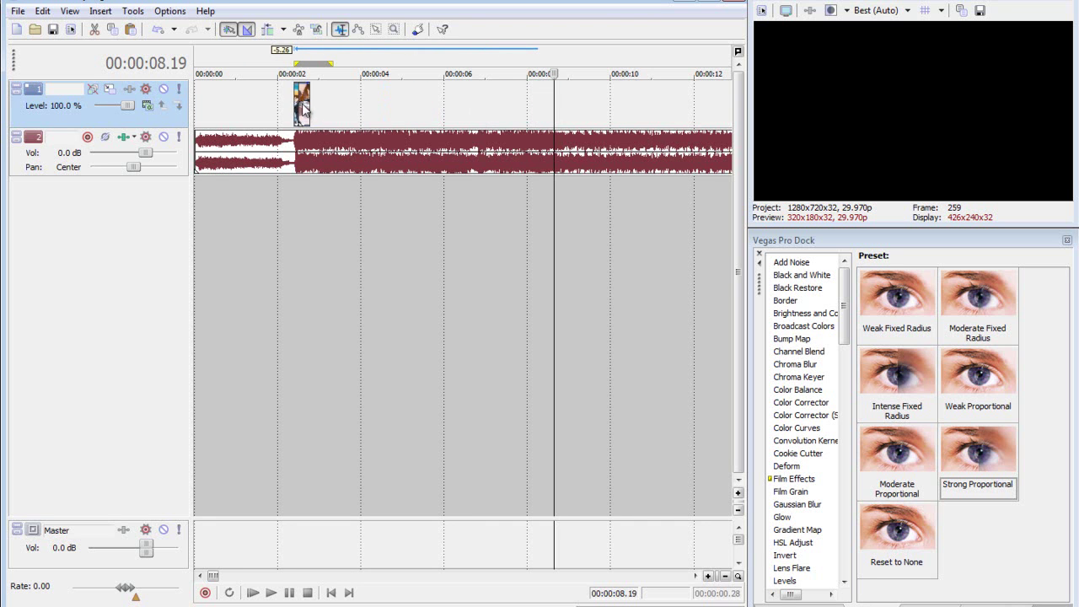
- Add a Pan/Crop keyframe at 00:00:00.03 on the first short clip, shrinking the crop frame around the head to about 178 × 134
left_click(304, 108)
scroll(310, 110, "up", 8)
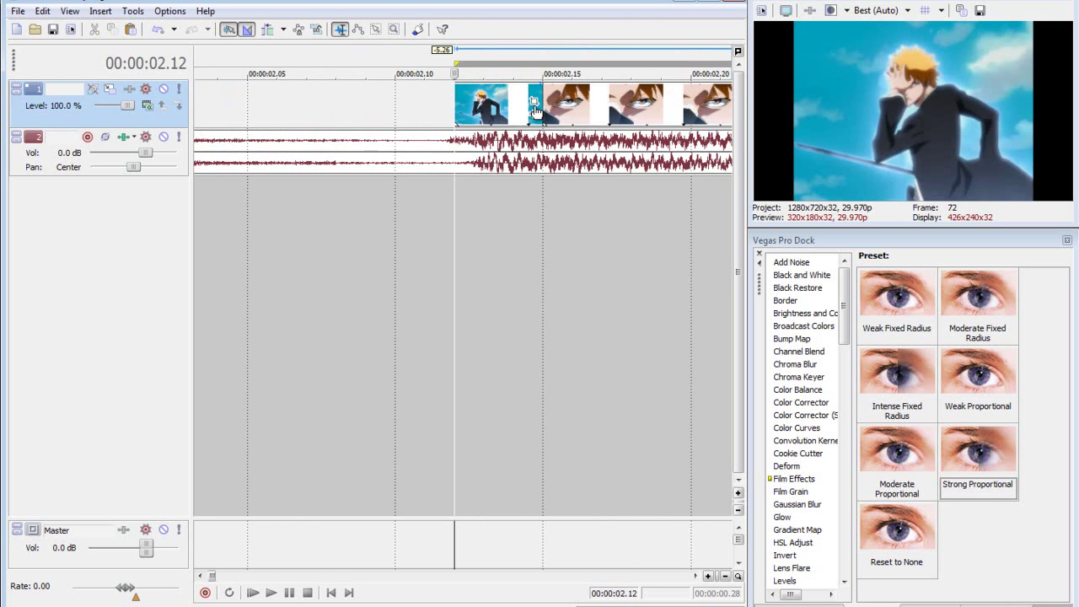
left_click(534, 104)
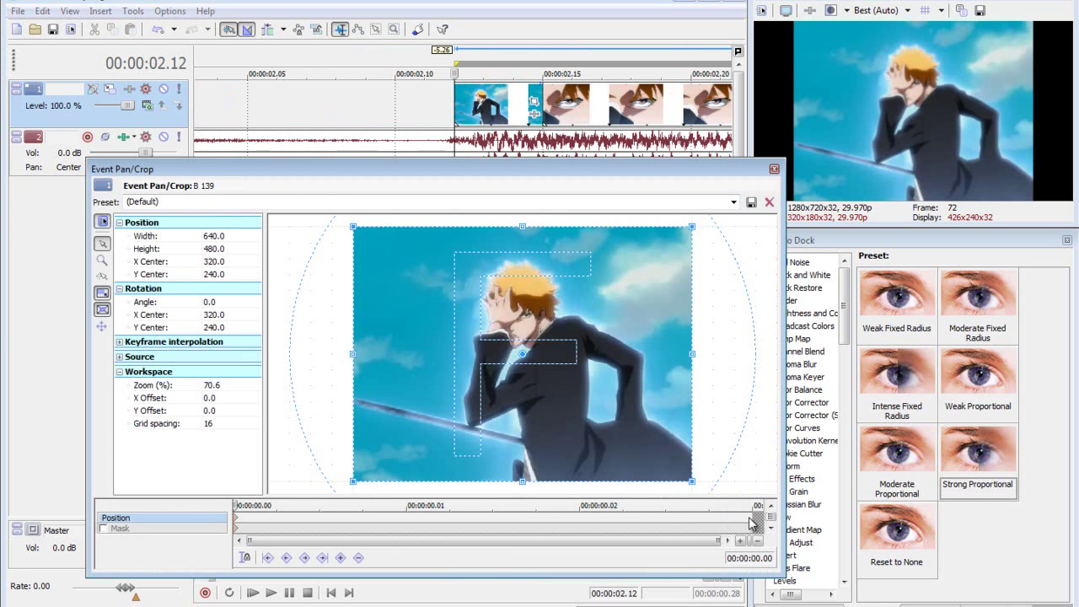
left_click(753, 521)
left_click_drag(360, 362, 355, 364)
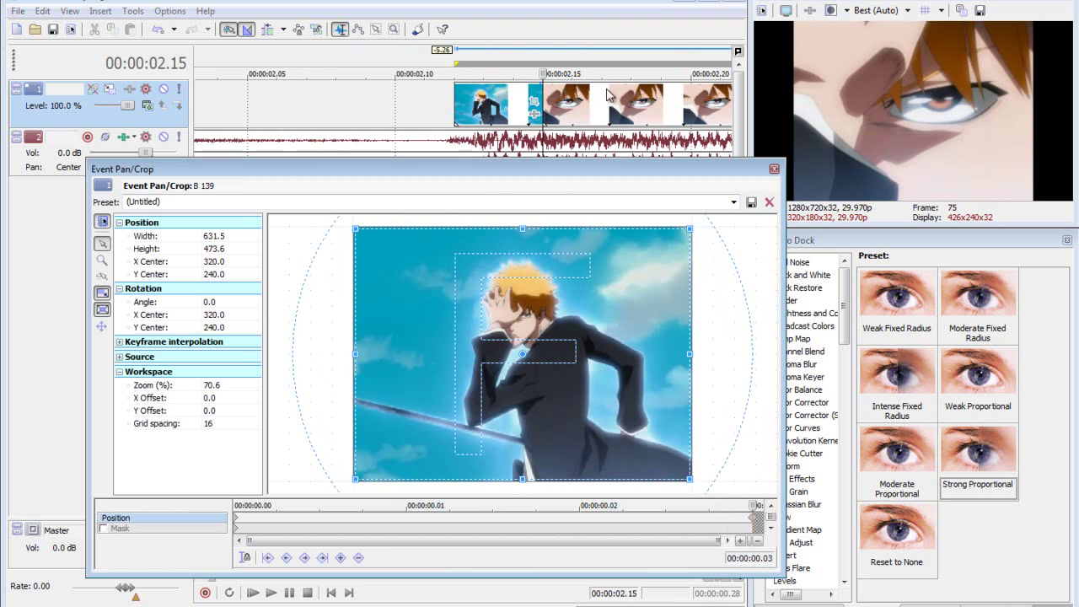
left_click(460, 63)
left_click(544, 63)
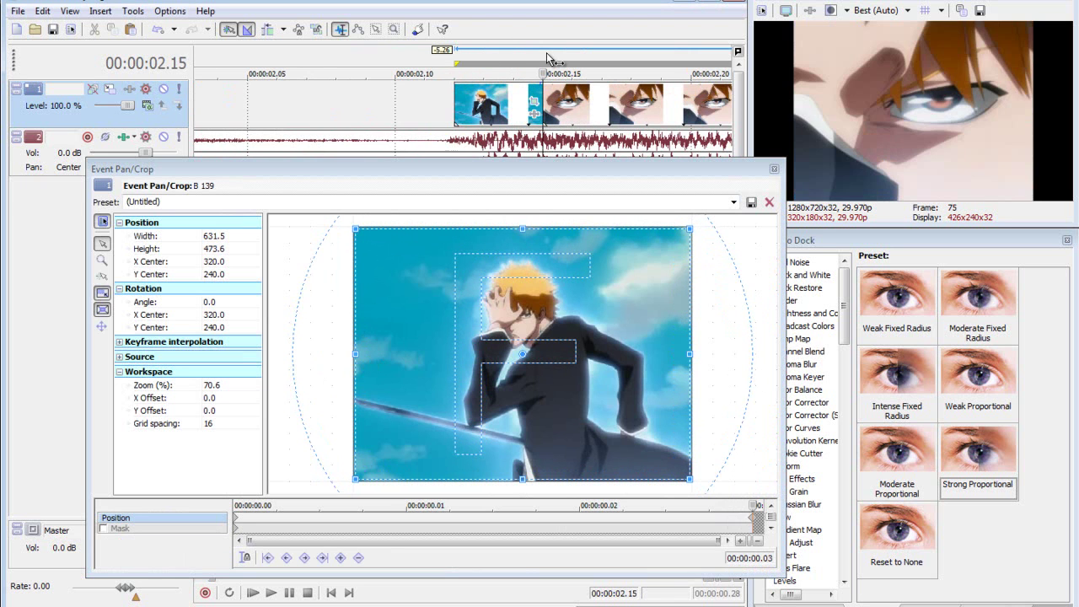
left_click(460, 63)
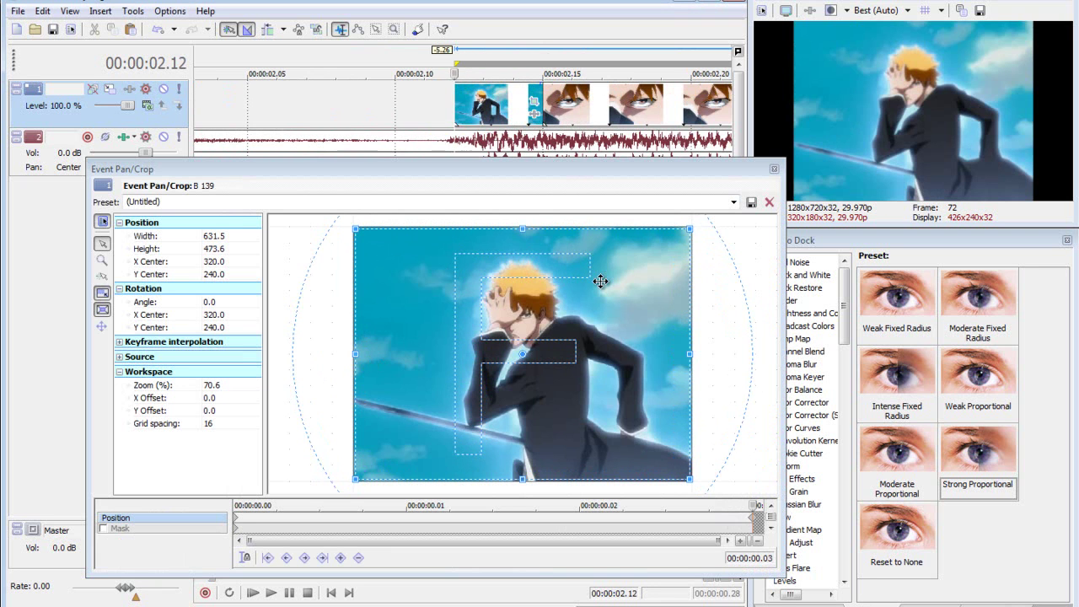
left_click(751, 523)
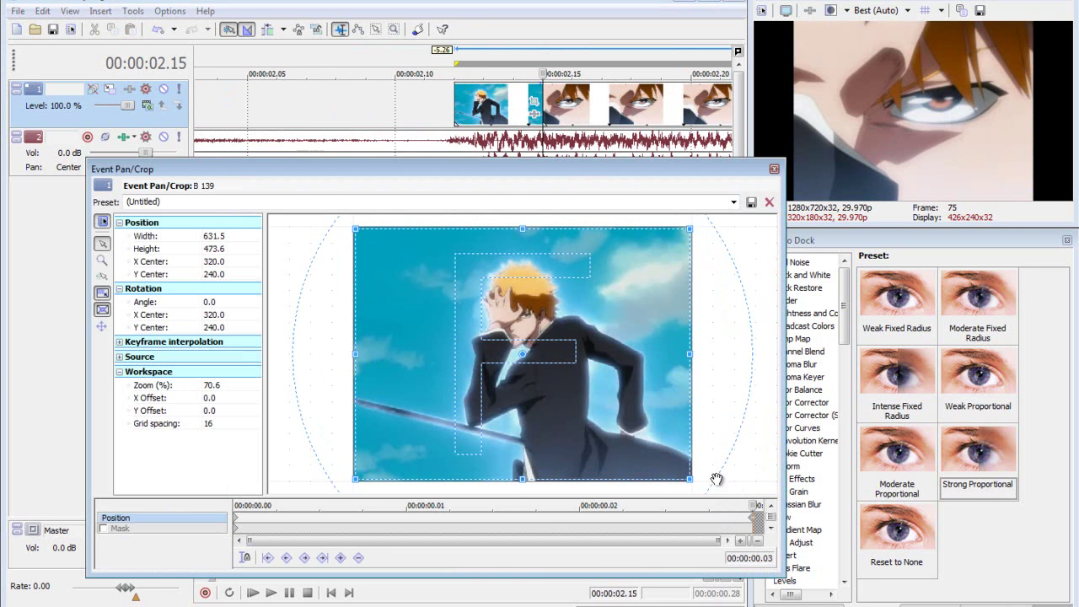
left_click_drag(692, 431, 546, 336)
- Step through the short clip frame by frame to check the crop zoom leading into the eye close-up
left_click(666, 521)
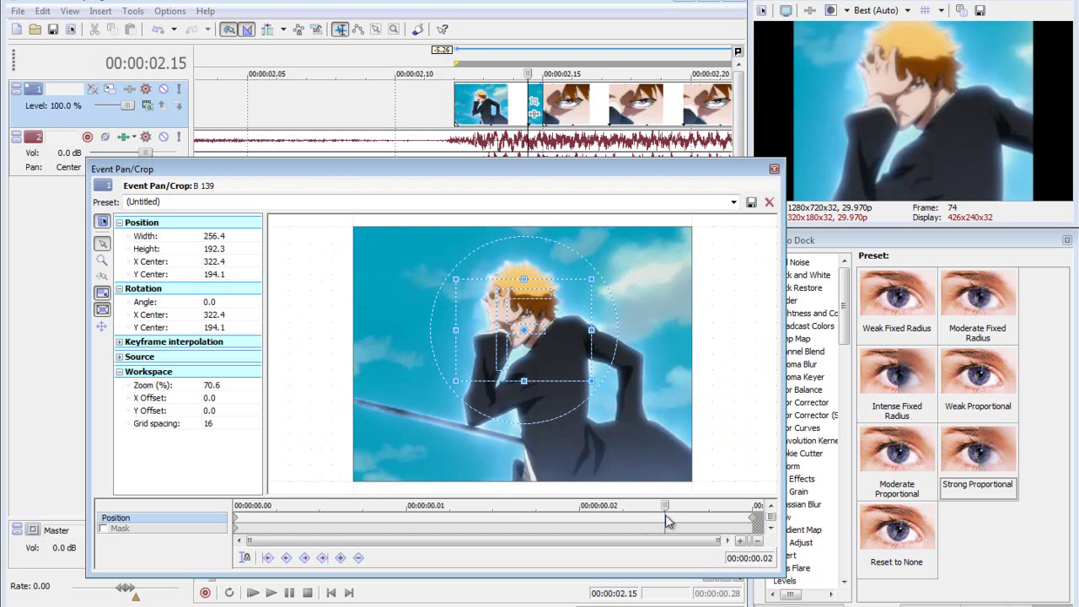
key("Left")
key("Left")
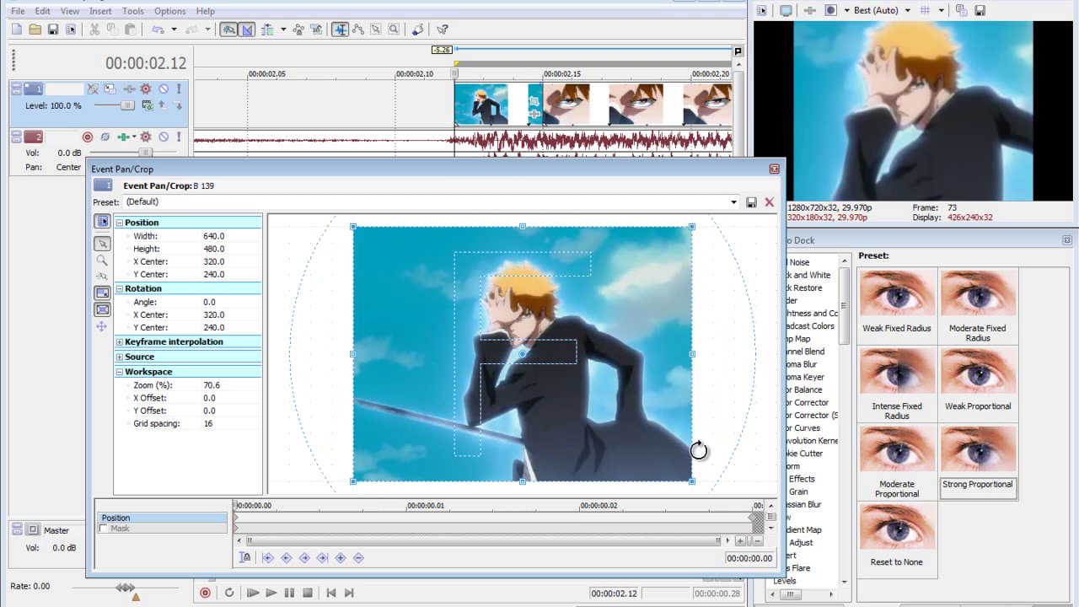
key("Right")
key("Right")
key("Right")
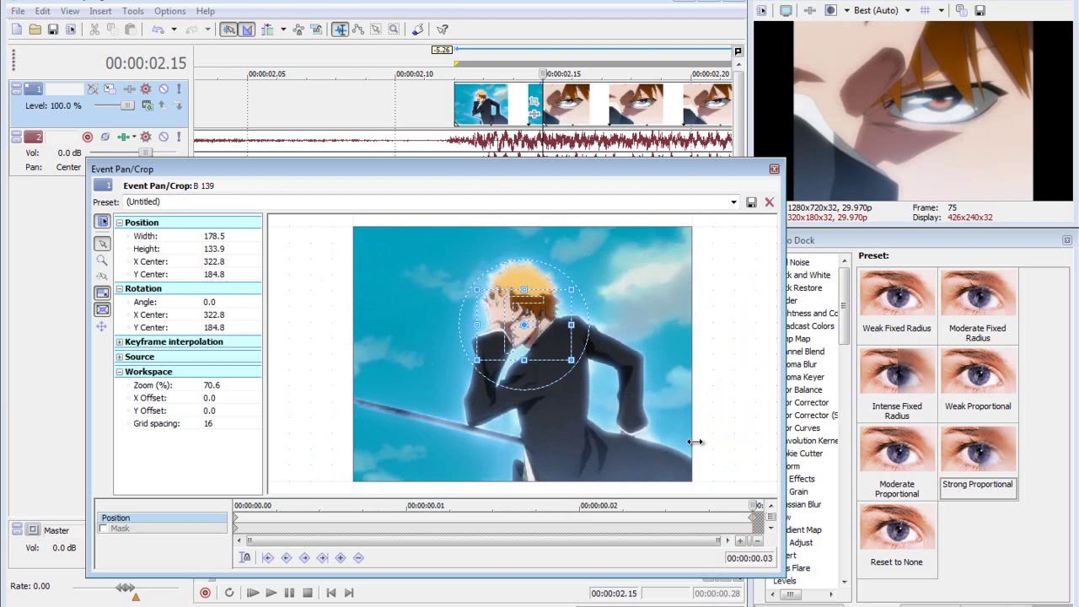
key("Left")
- Apply Strong Proportional Radial Blur to the eye close-up clip, keyframe its strength to 0 at 00:00:00.08, and close the effect window
left_click_drag(978, 456, 601, 126)
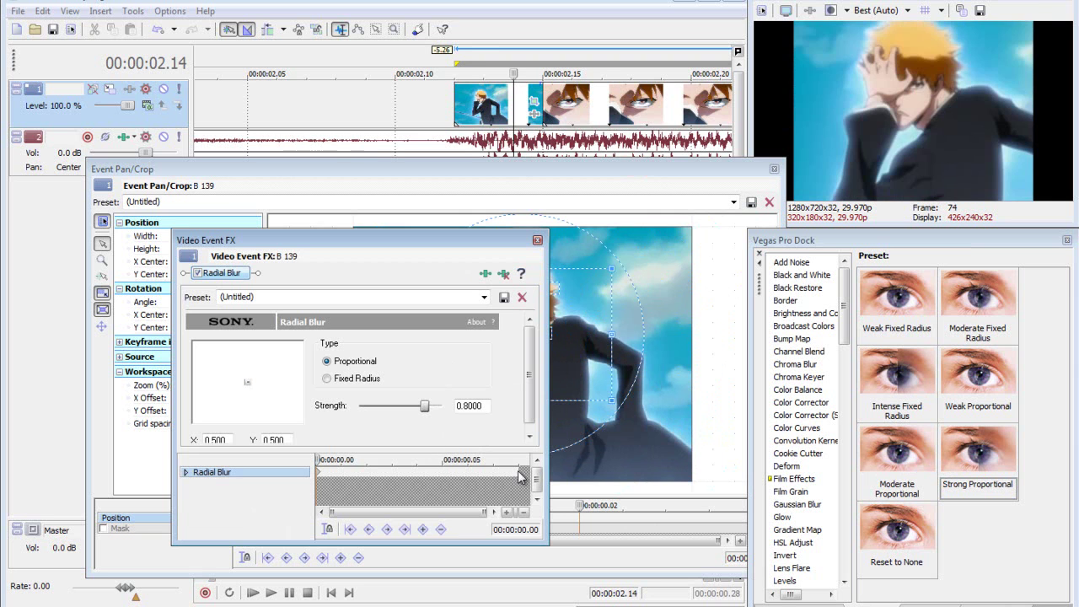
left_click(520, 477)
left_click_drag(425, 407, 359, 407)
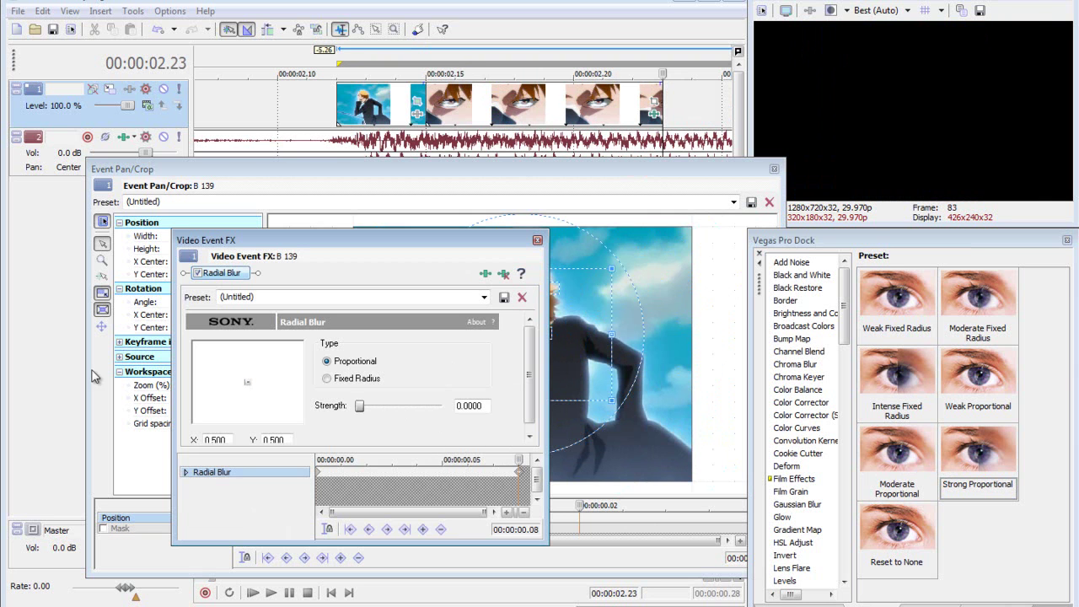
left_click(537, 240)
- Play the two short clips repeatedly from 00:00:02.12 to preview the zoom and blur transition
left_click(337, 53)
key("space")
key("space")
scroll(341, 71, "down", 3)
key("space")
key("space")
key("space")
key("space")
key("space")
key("space")
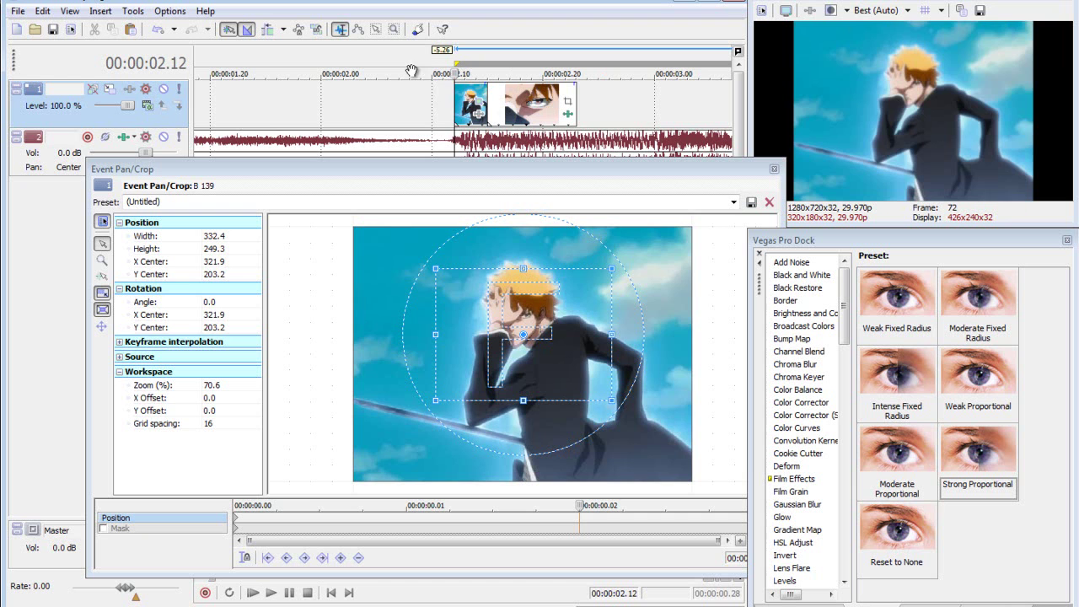
- Delete the zoomed clip and the eye close-up clip from the video track
left_click(481, 98)
key("Delete")
left_click(531, 124)
scroll(586, 167, "down", 10)
scroll(308, 139, "up", 10)
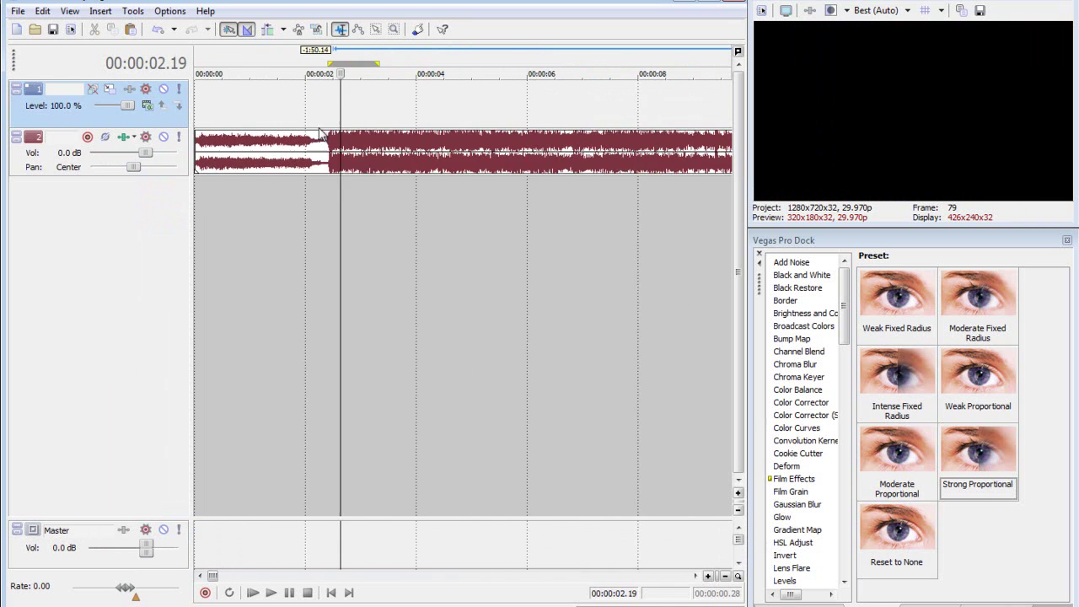
- Open the event effects of the clip starting at 00:00:02.12 and disable its Brightness and Contrast effect
left_click(413, 115)
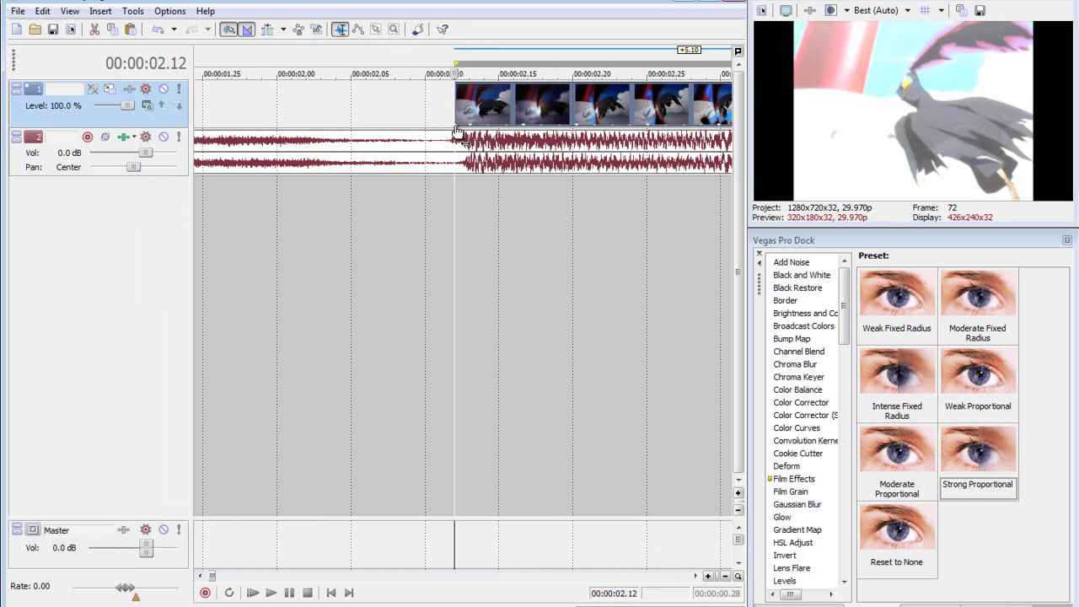
scroll(597, 139, "down", 2)
left_click(653, 117)
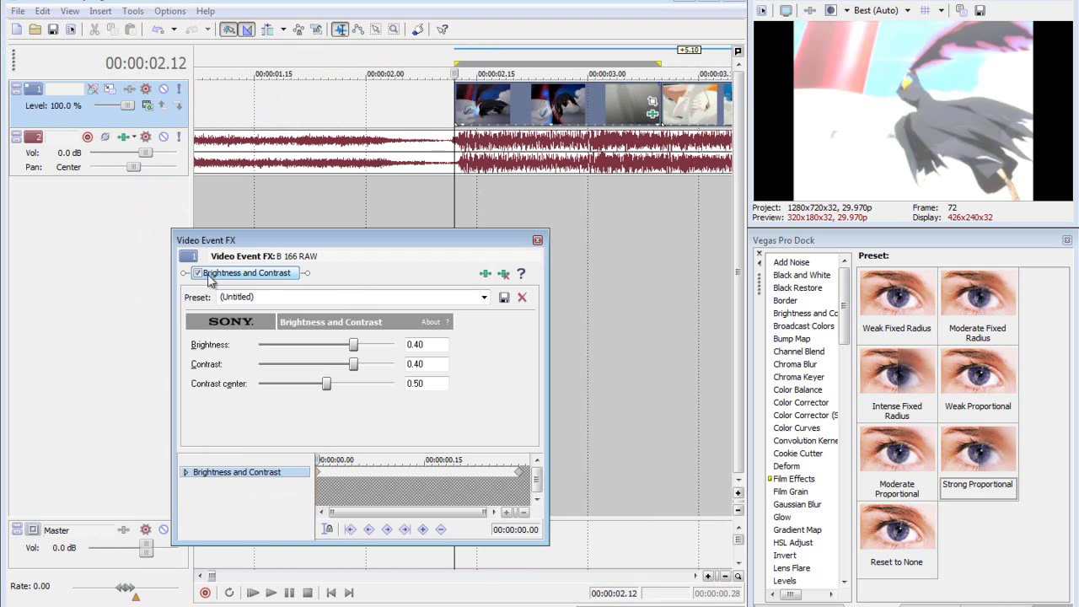
left_click(199, 275)
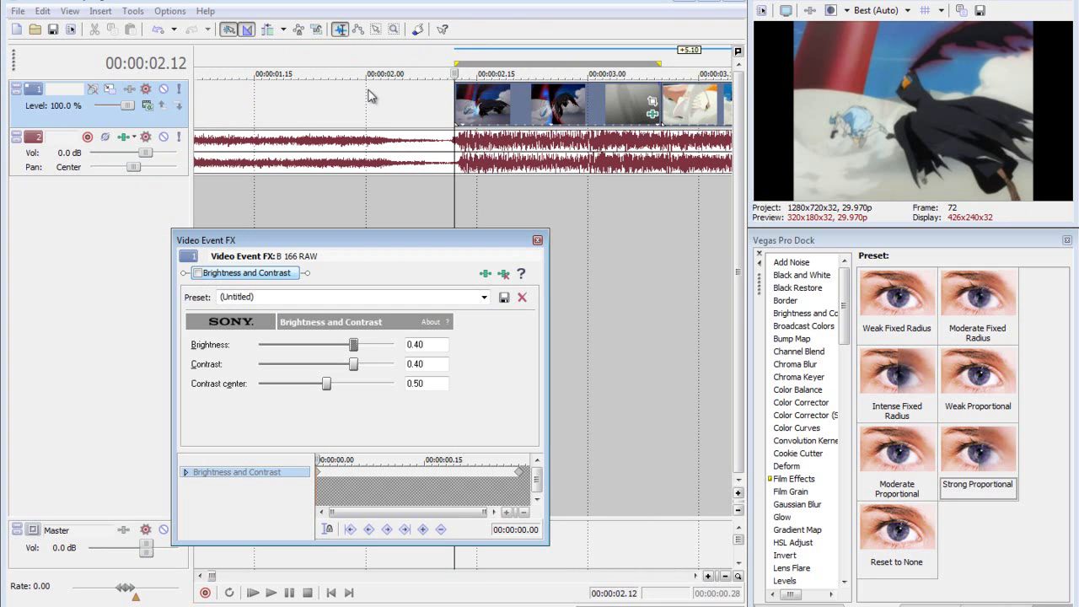
- Play the clip from 00:00:02.12 without the effect, and re-enable Brightness and Contrast
left_click(456, 61)
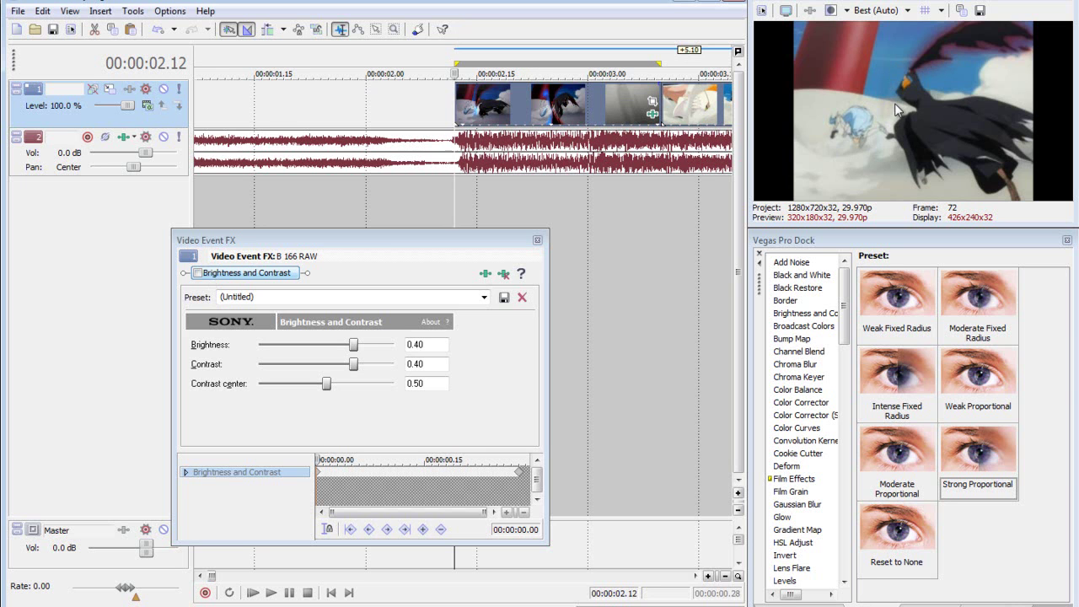
key("space")
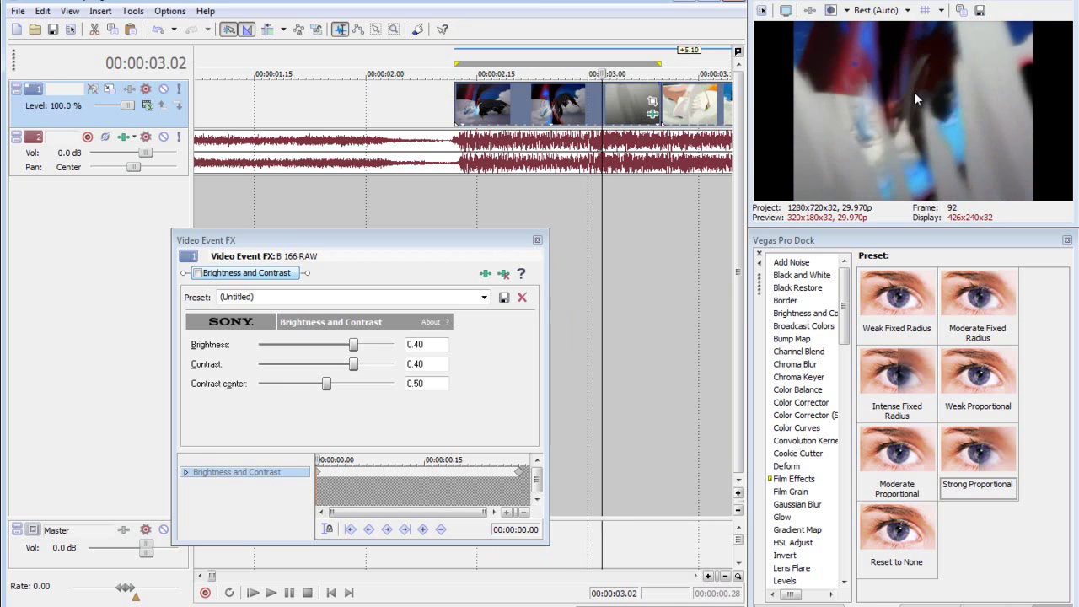
key("j")
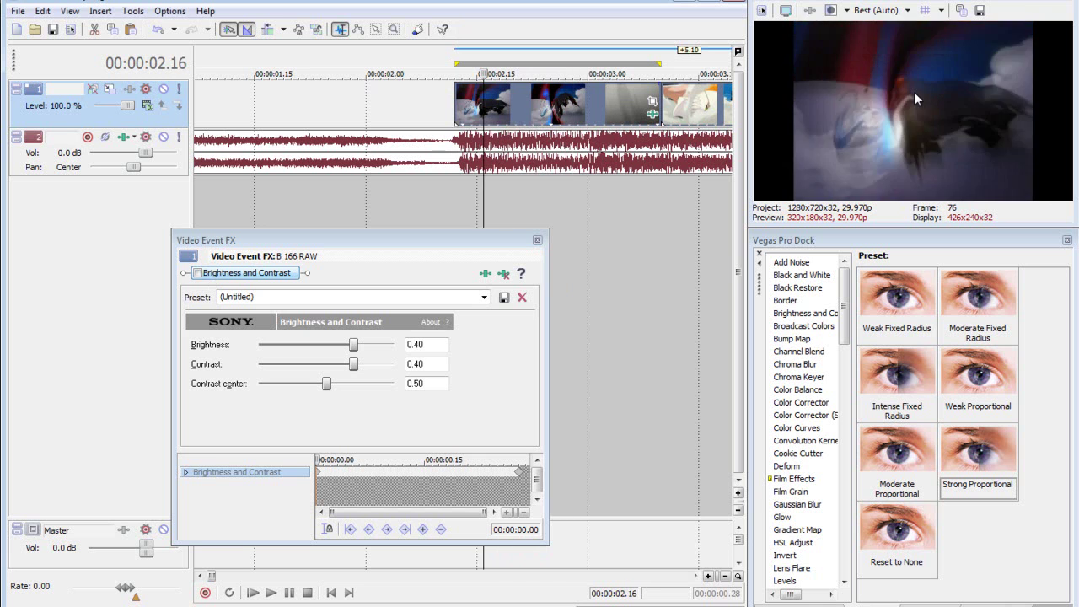
key("space")
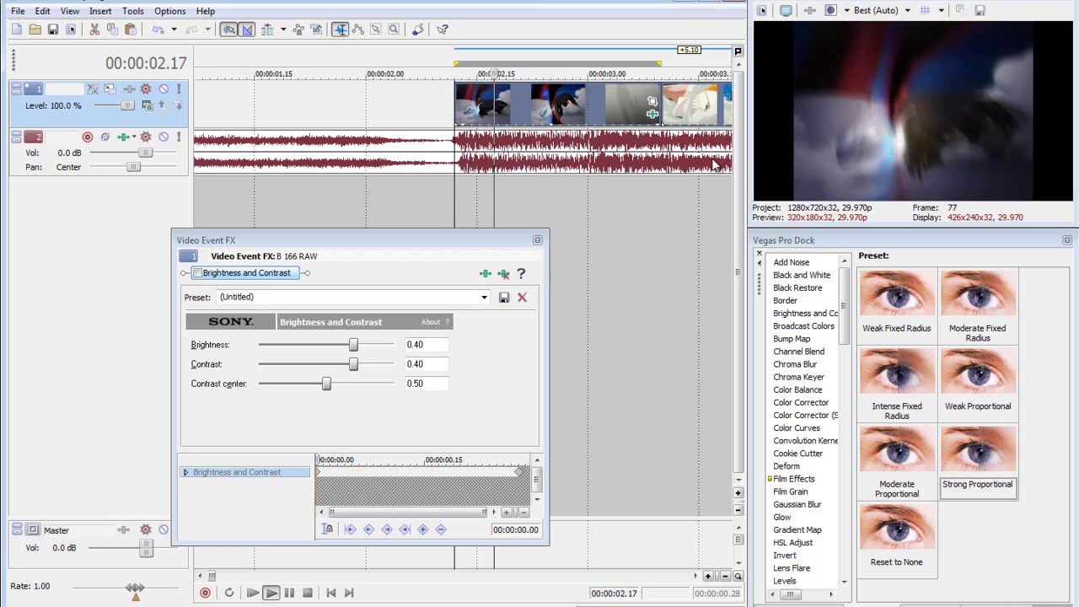
key("space")
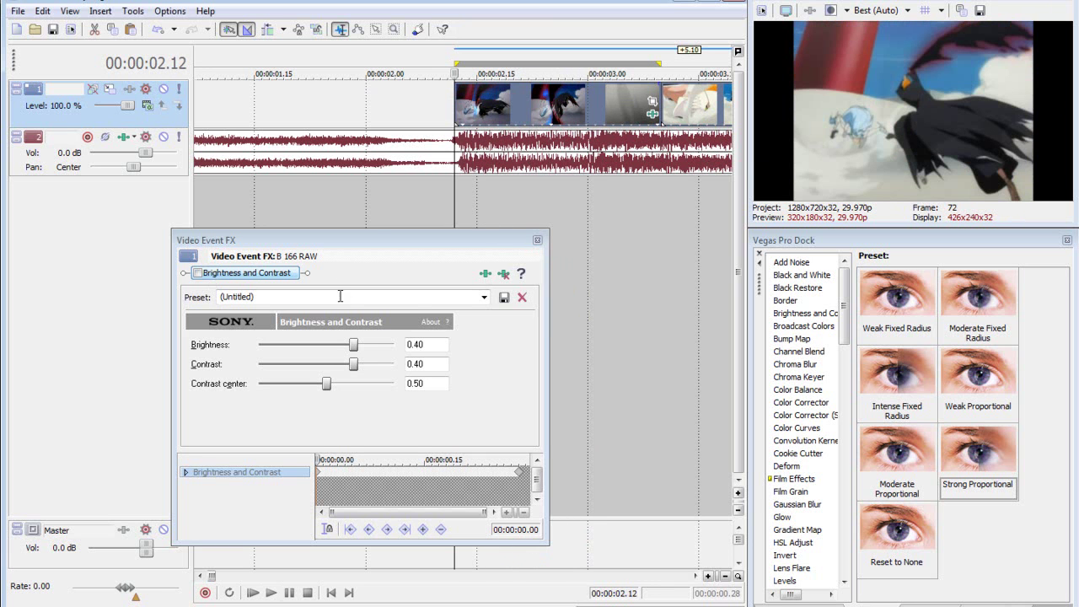
left_click(196, 273)
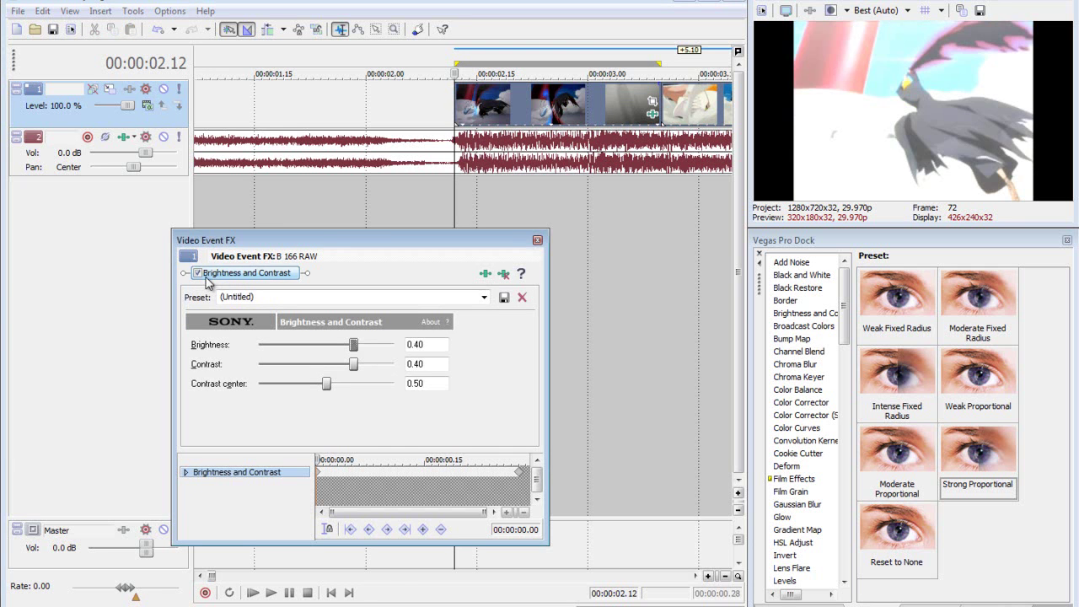
- Play the edited clips from 00:00:02.12 with Brightness and Contrast enabled, and close the effects window during playback
left_click(271, 593)
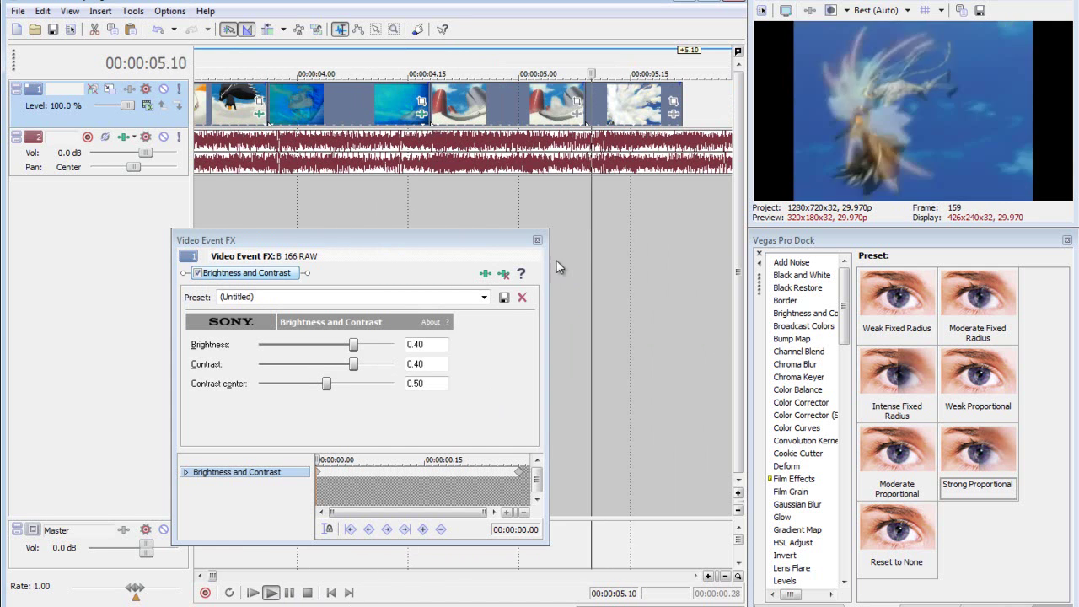
left_click(538, 241)
scroll(484, 215, "down", 3)
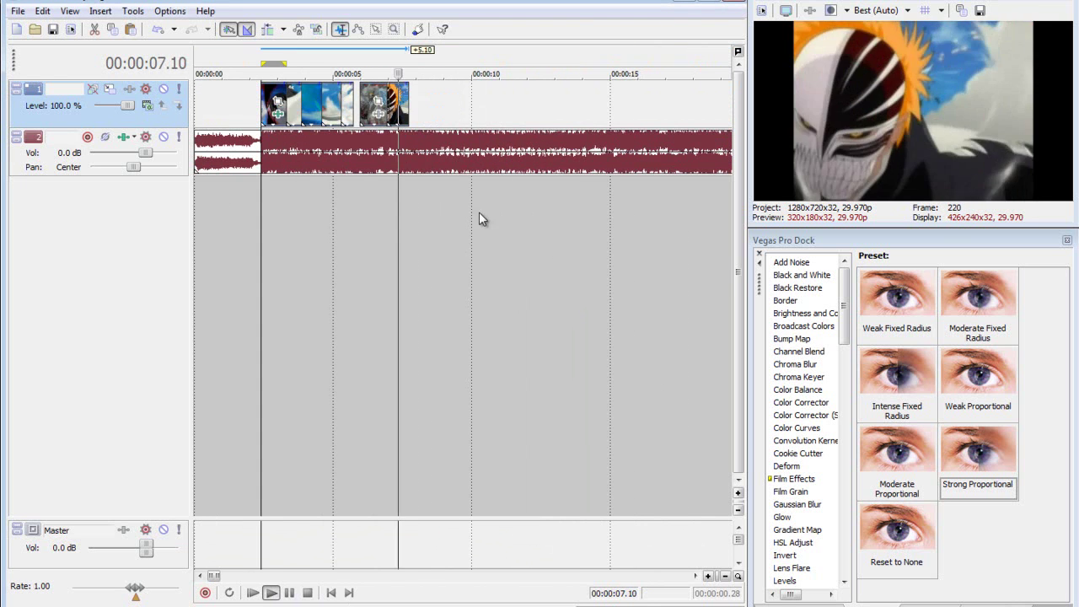
key("space")
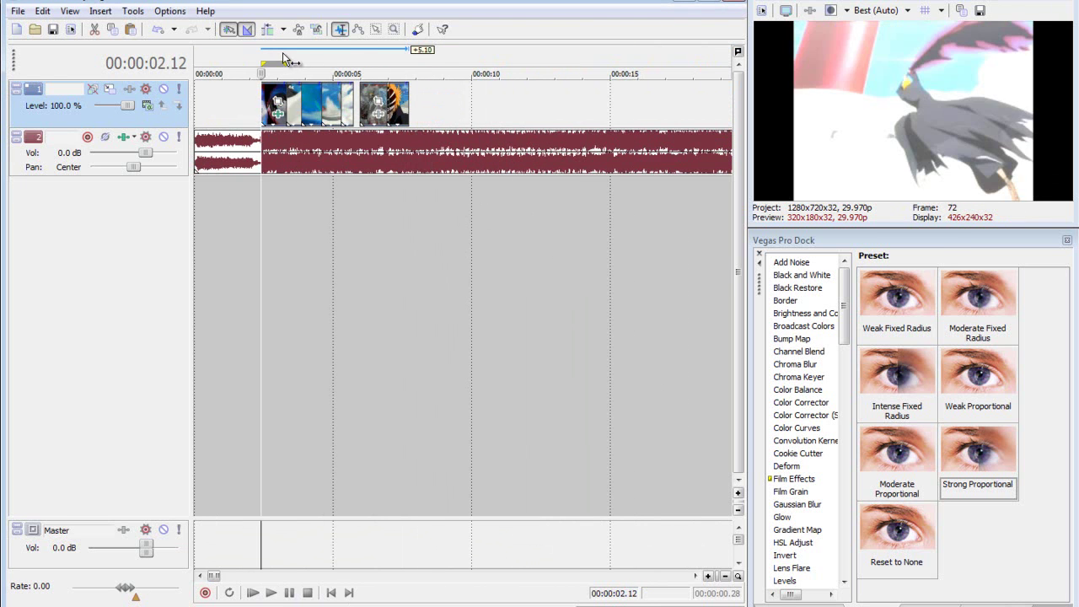
- Examine the zoom transition frame by frame from 00:00:02.12 up to the blurred start of the blue clip at 00:00:03.26
left_click(286, 139)
scroll(438, 138, "up", 5)
key("Left")
key("Left")
key("Right")
key("Right")
key("Right")
key("Right")
key("Right")
key("Right")
key("Right")
key("Right")
key("Right")
key("Right")
key("Right")
key("Right")
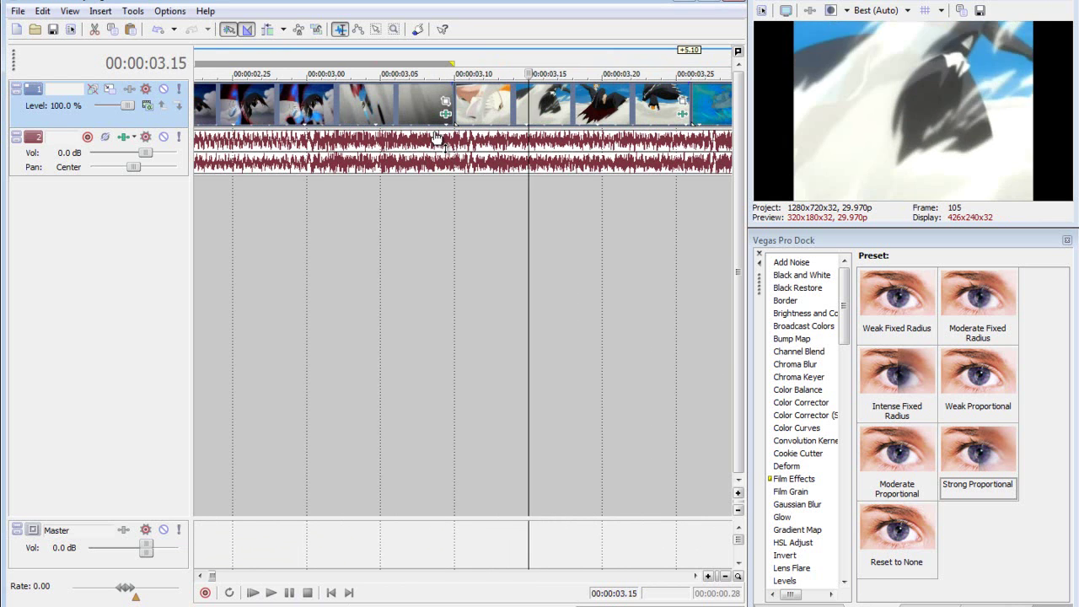
key("Right")
key("Right")
key("Right")
key("Right")
key("Right")
key("Right")
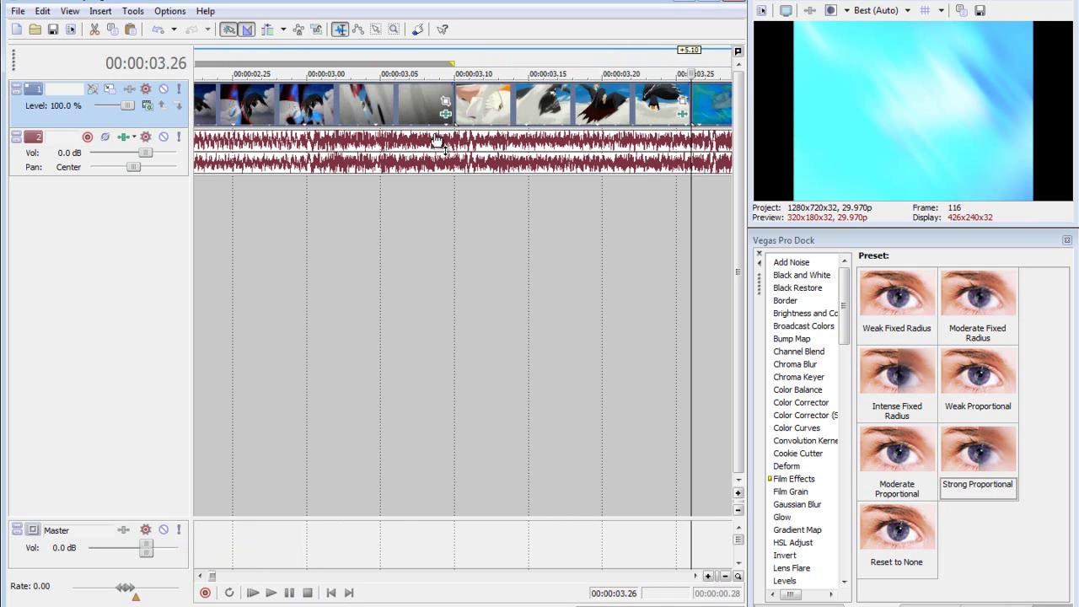
- Open the event effects of the clip starting at 00:00:03.26 and examine how its keyframed Linear Blur fades over the first frames
scroll(438, 139, "down", 3)
left_click(606, 113)
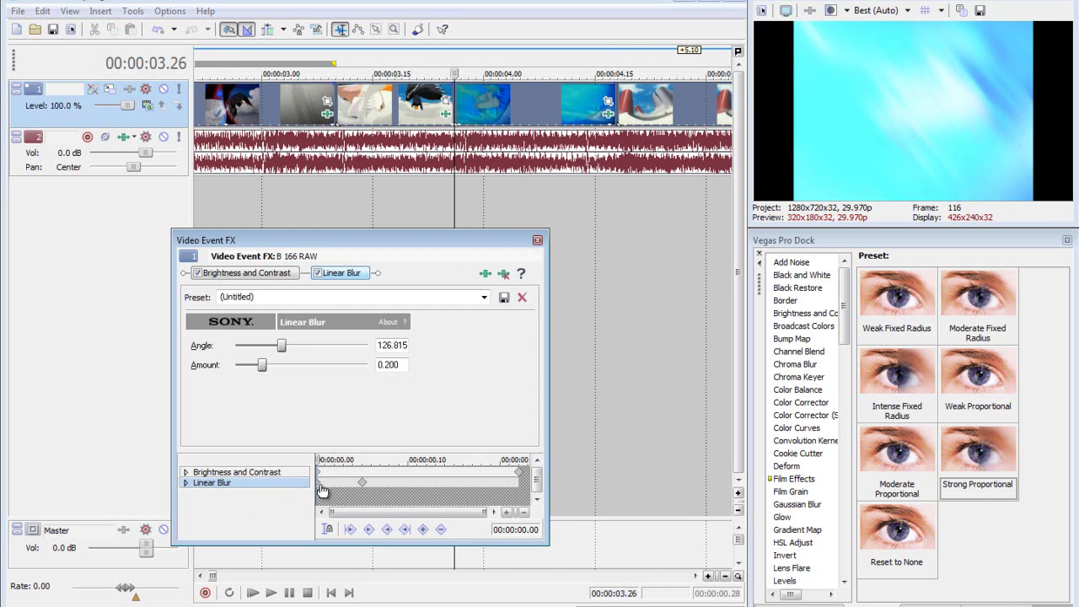
key("Right")
key("Right")
key("Right")
key("Right")
key("Right")
key("Right")
key("Right")
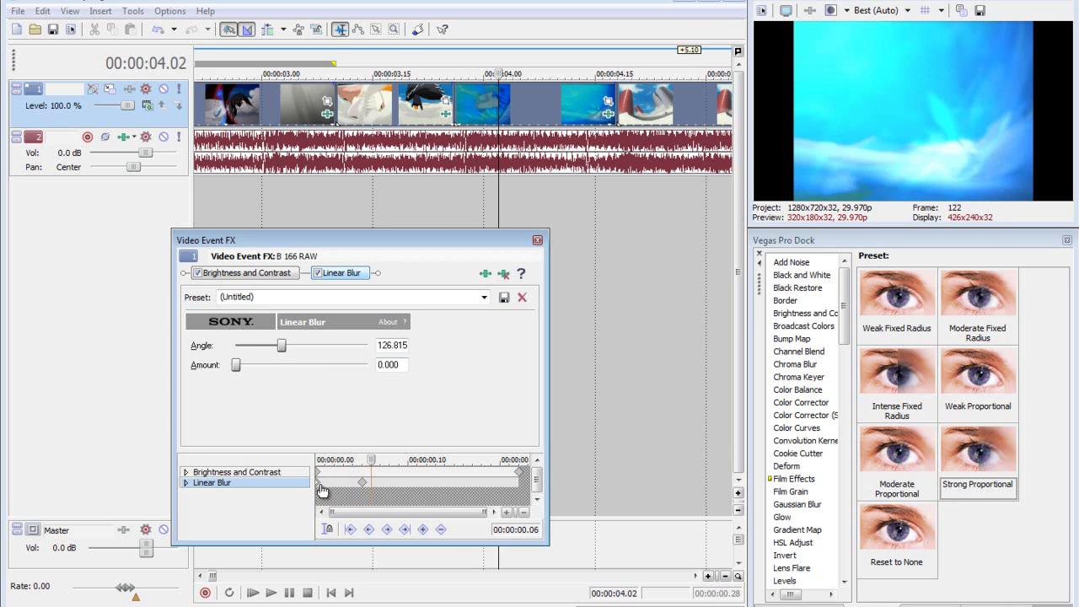
key("Left")
key("Left")
key("Left")
key("Left")
key("Left")
key("Left")
key("Left")
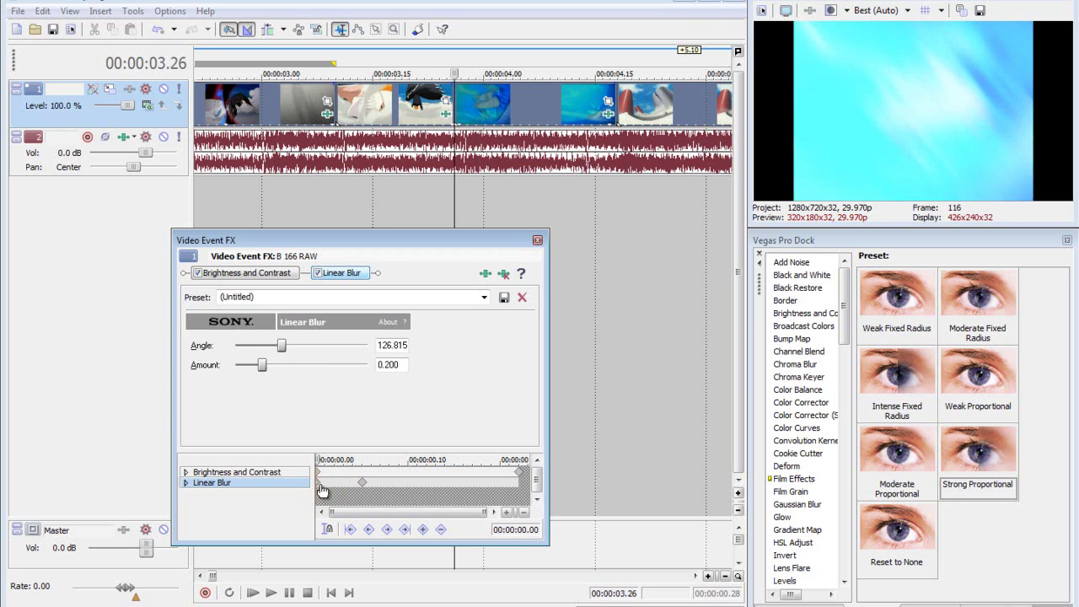
- Disable and re-enable Linear Blur to compare the clip's first frame, and step to the second blur keyframe at 00:00:04.01
left_click(319, 274)
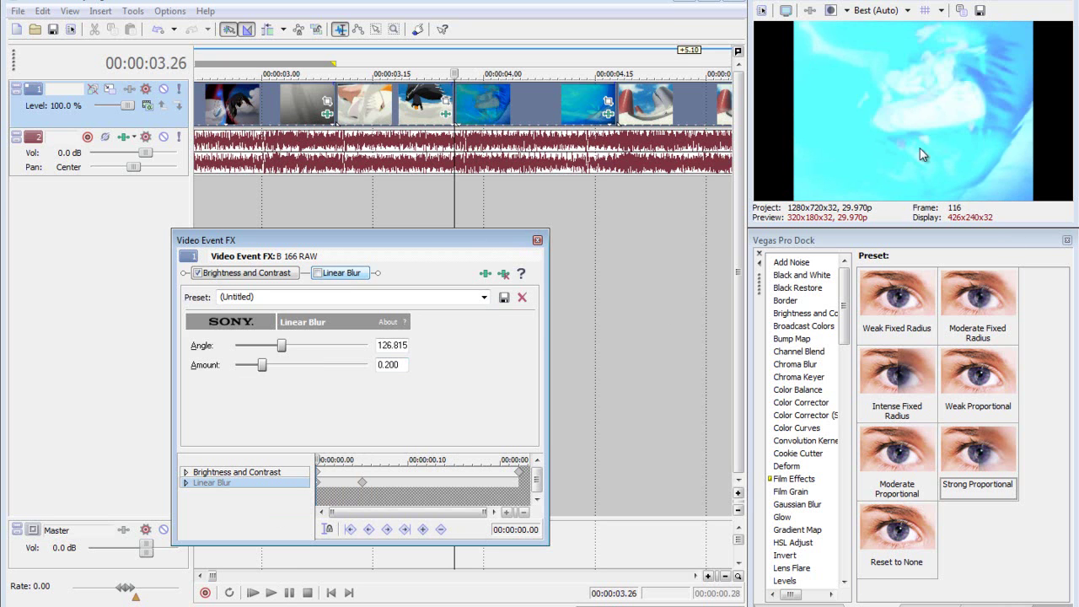
key("Right")
key("Right")
key("Right")
key("Right")
key("Right")
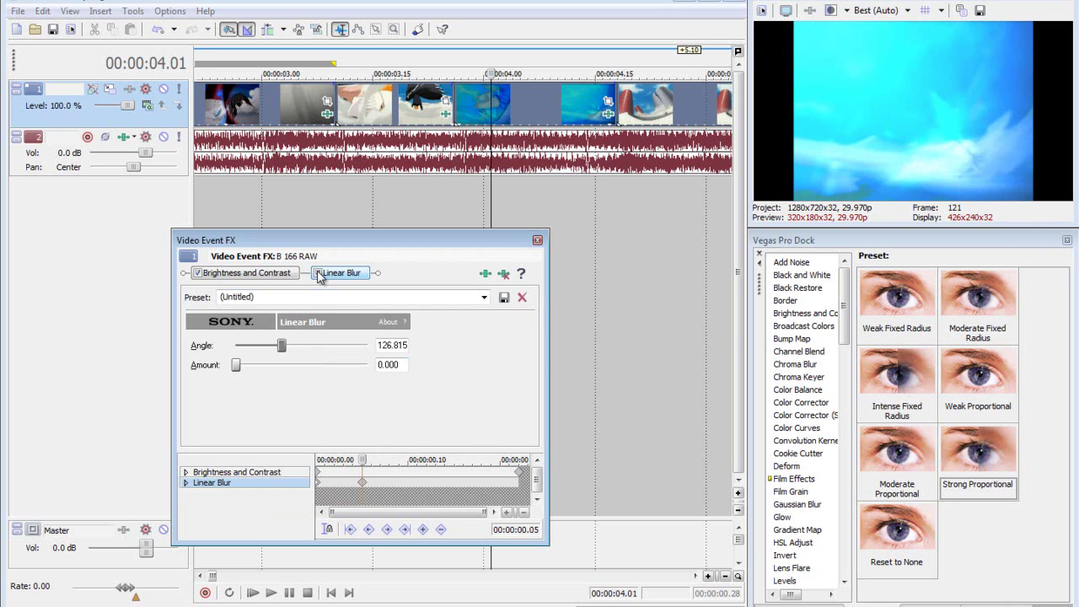
- Review the Linear Blur fade again from its first keyframe to 00:00:04.07, and close the effects window
left_click(327, 479)
key("Right")
key("Right")
key("Right")
key("Right")
key("Right")
key("Right")
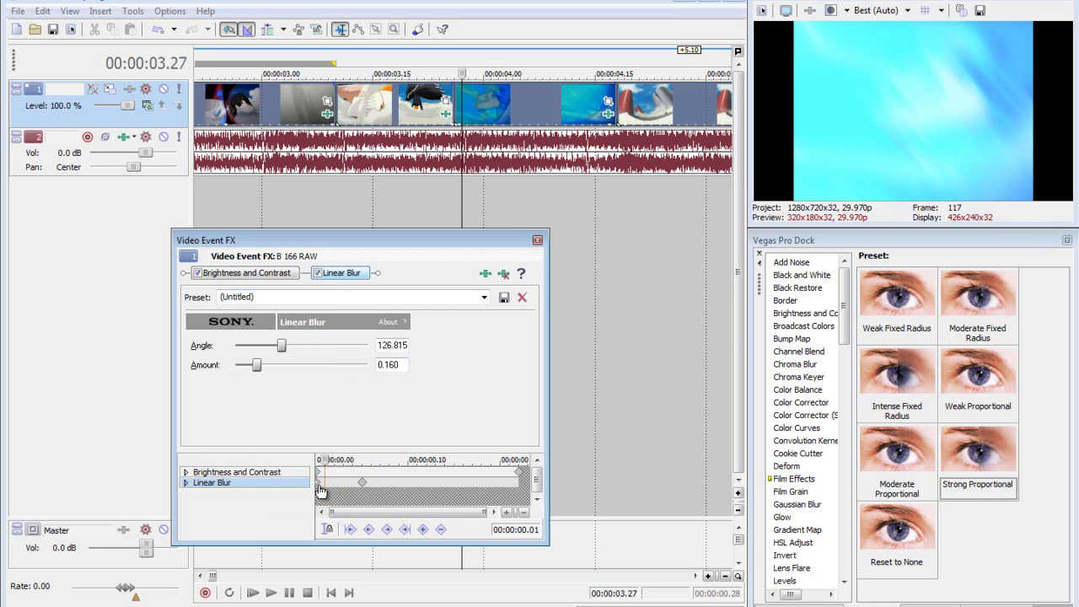
key("Right")
key("Right")
key("Right")
key("Right")
key("Right")
key("Right")
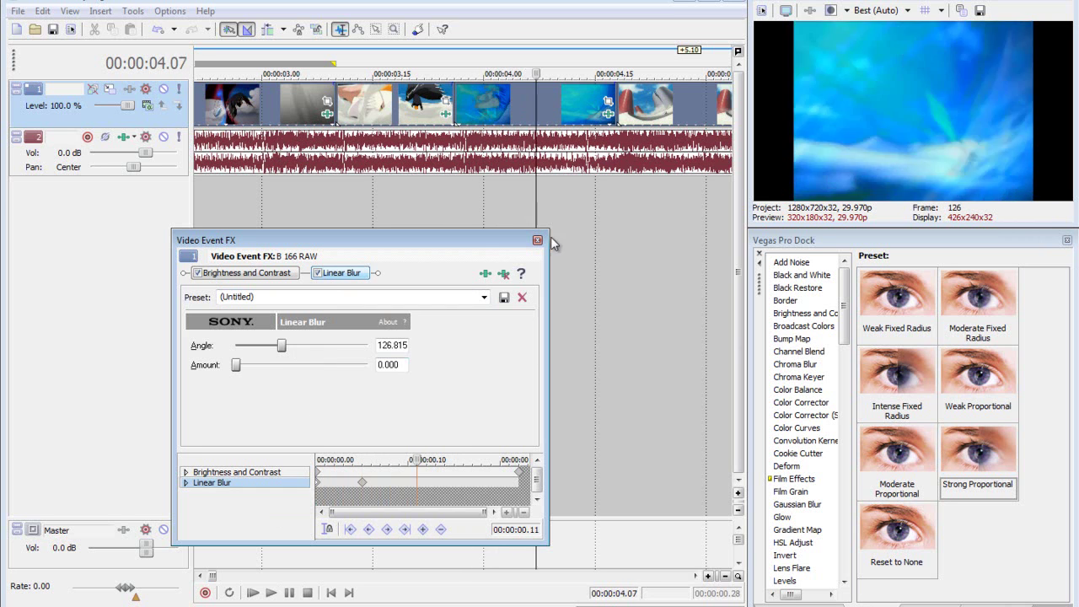
left_click(538, 240)
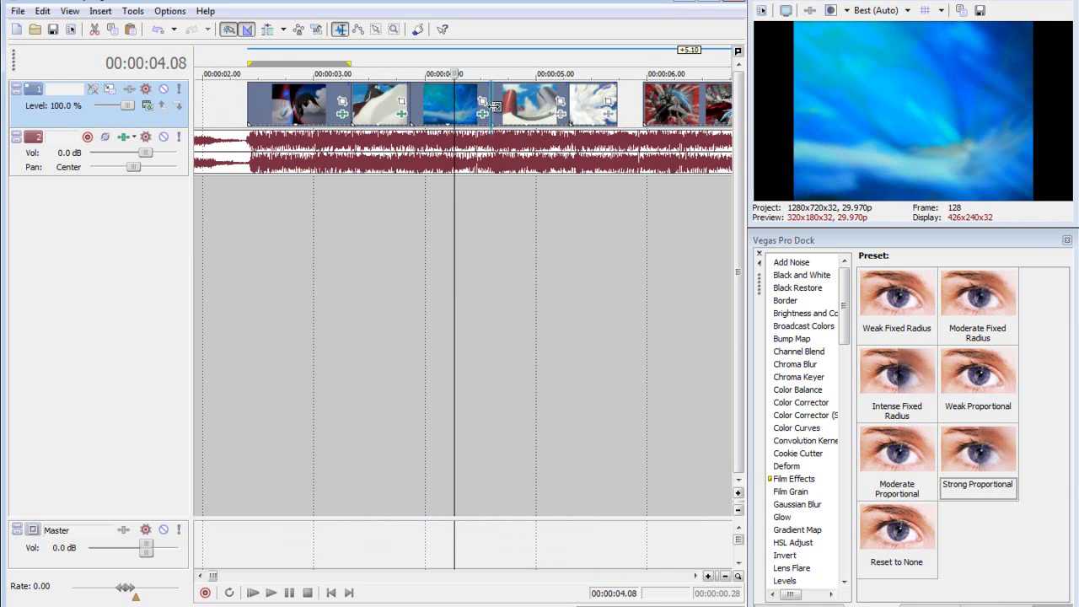
- Examine the cut into the clip starting at 00:00:04.18 and step through that clip to 00:00:05.05
key("ctrl+Right")
left_click(463, 133)
key("ctrl+Right")
key("Right")
key("Right")
key("Right")
key("Right")
scroll(375, 120, "down", 2)
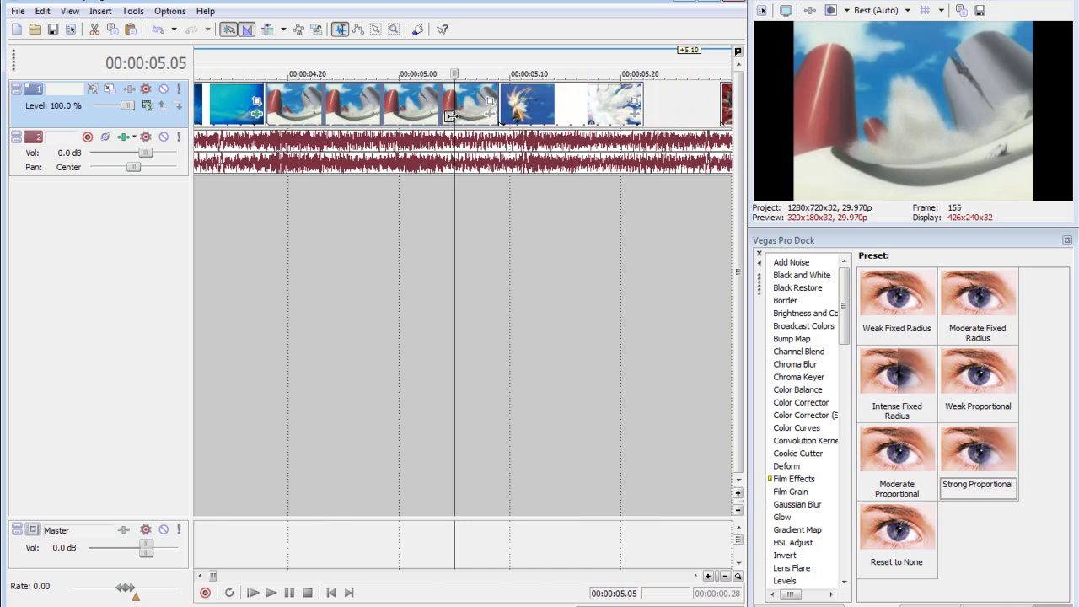
- Add a timeline marker named "boobs" at 00:00:04.18, where the red and grey towers clip starts
left_click(354, 109)
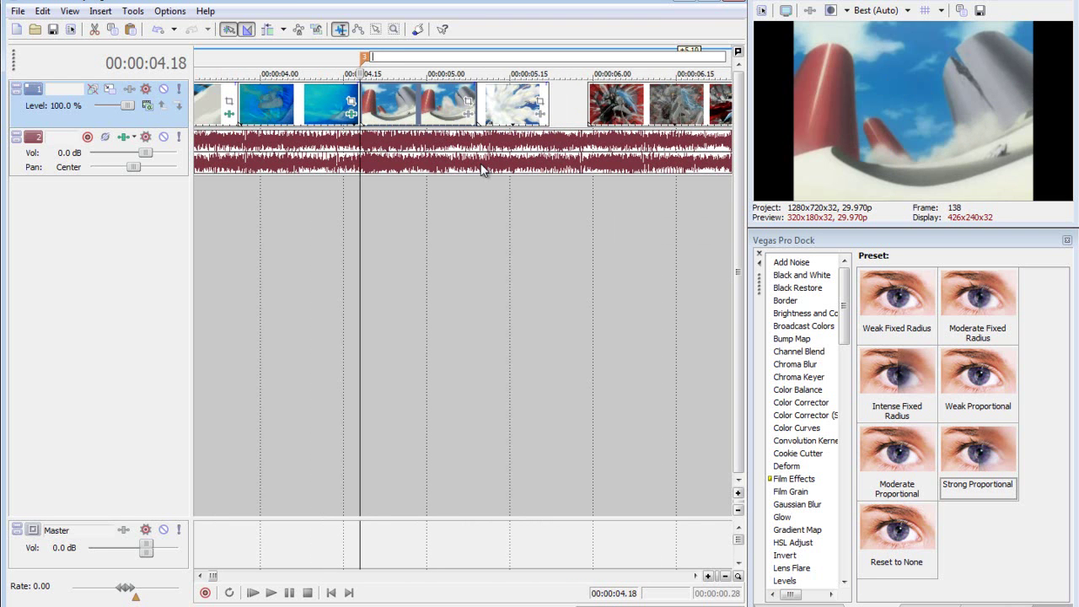
type("s")
key("Return")
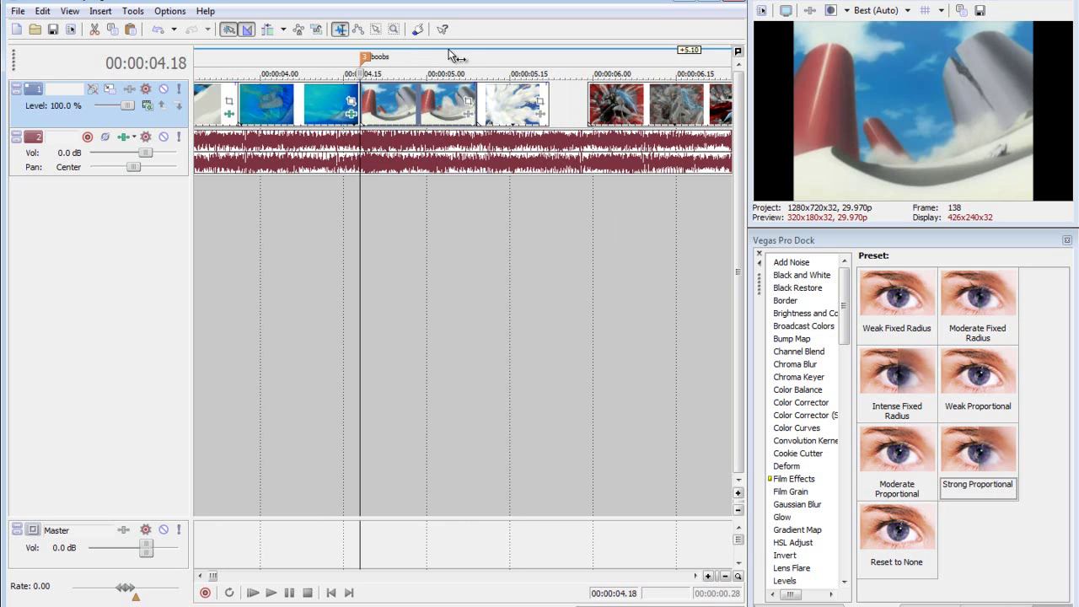
- Extend the end of the clip starting at 00:00:05.09 by about one frame
scroll(532, 190, "up", 1)
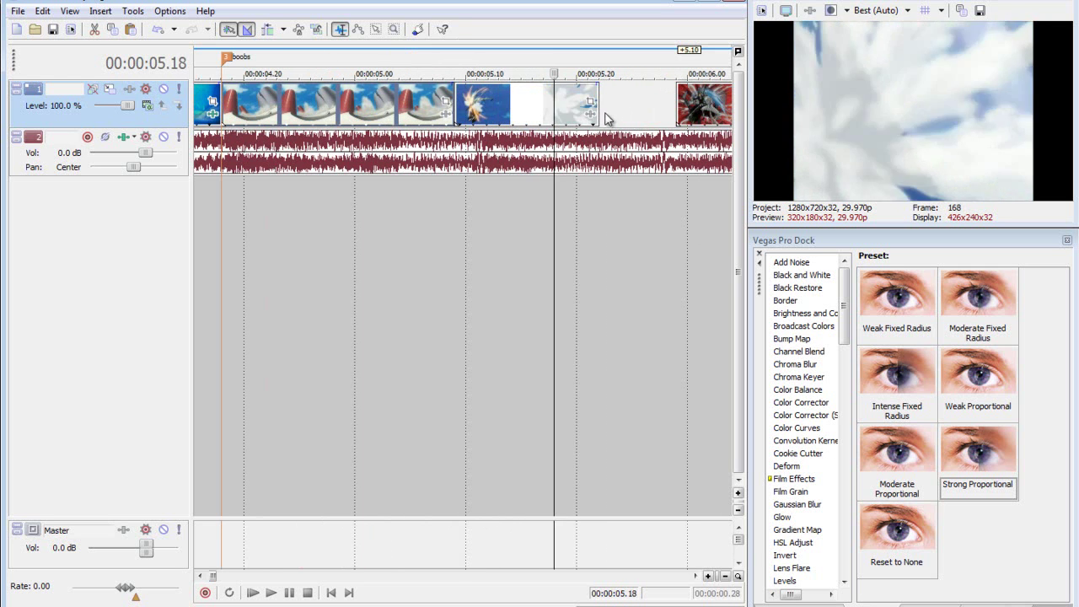
mouse_move(604, 116)
left_mouse_down()
mouse_move(585, 106)
mouse_move(640, 111)
mouse_move(610, 102)
left_mouse_up()
left_click(458, 101)
left_click_drag(458, 100, 554, 101)
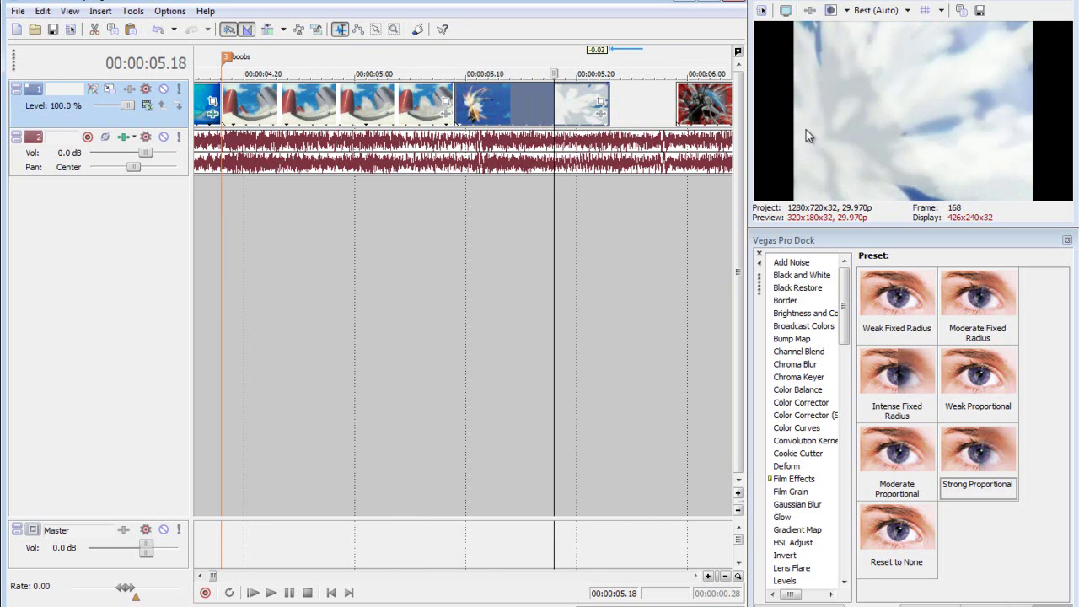
- Step through the remaining frames of the white cloud clip into the gap at 00:00:05.27
key("Right")
key("Right")
key("Right")
key("Right")
key("Right")
key("Right")
key("Right")
key("Right")
scroll(649, 131, "down", 3)
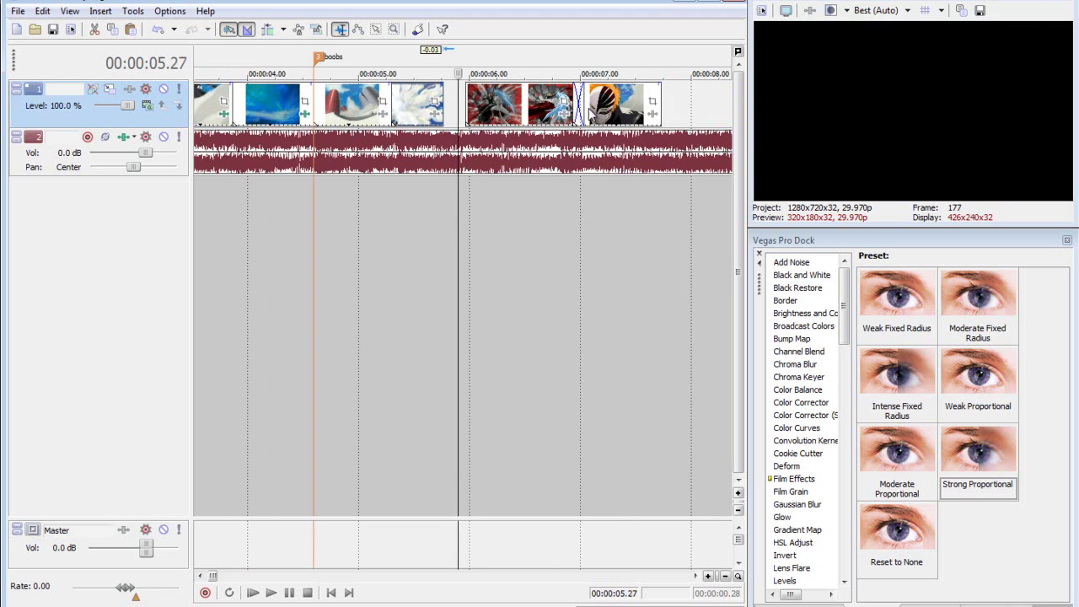
- Examine the red-background fight clip frame by frame from 00:00:06.02 through its blur to the crossfade at 00:00:07.01
left_click(477, 94)
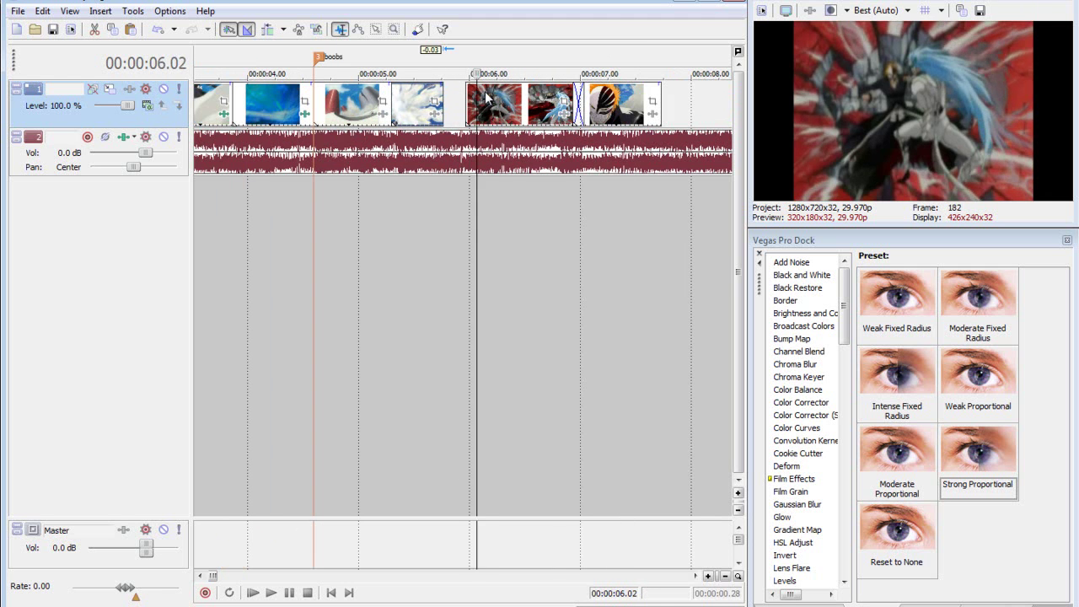
key("Right")
key("Right")
key("Right")
key("Right")
key("Right")
key("Right")
key("Right")
key("Right")
scroll(490, 94, "up", 3)
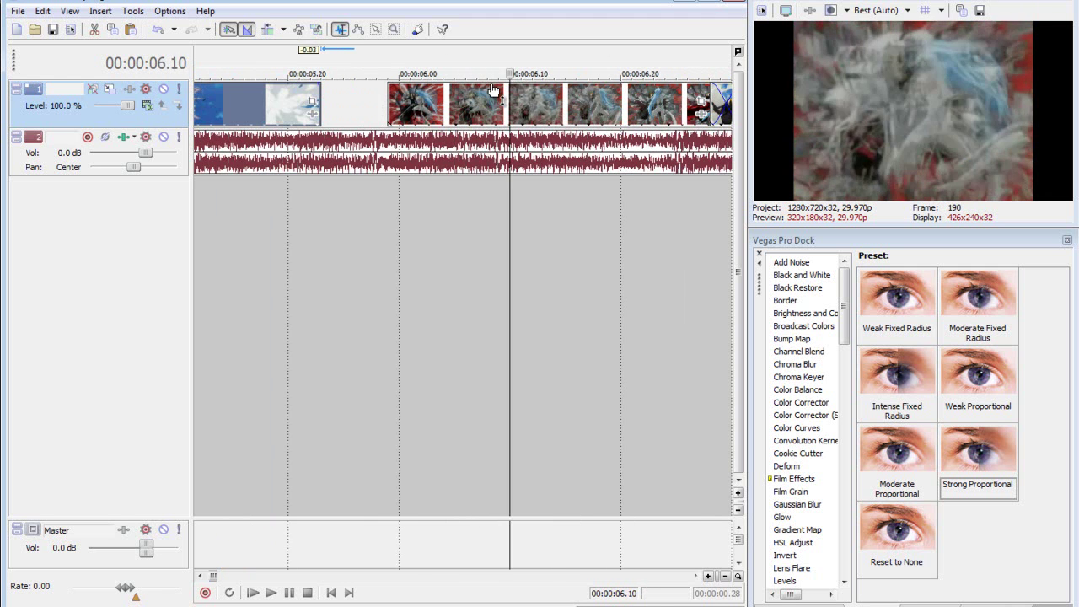
key("Right")
key("Right")
key("Right")
key("Right")
key("Right")
key("Right")
key("Right")
key("Right")
key("Right")
key("Right")
key("Right")
key("Right")
key("Right")
key("Right")
key("Right")
key("Right")
key("Right")
key("Right")
key("Right")
key("Right")
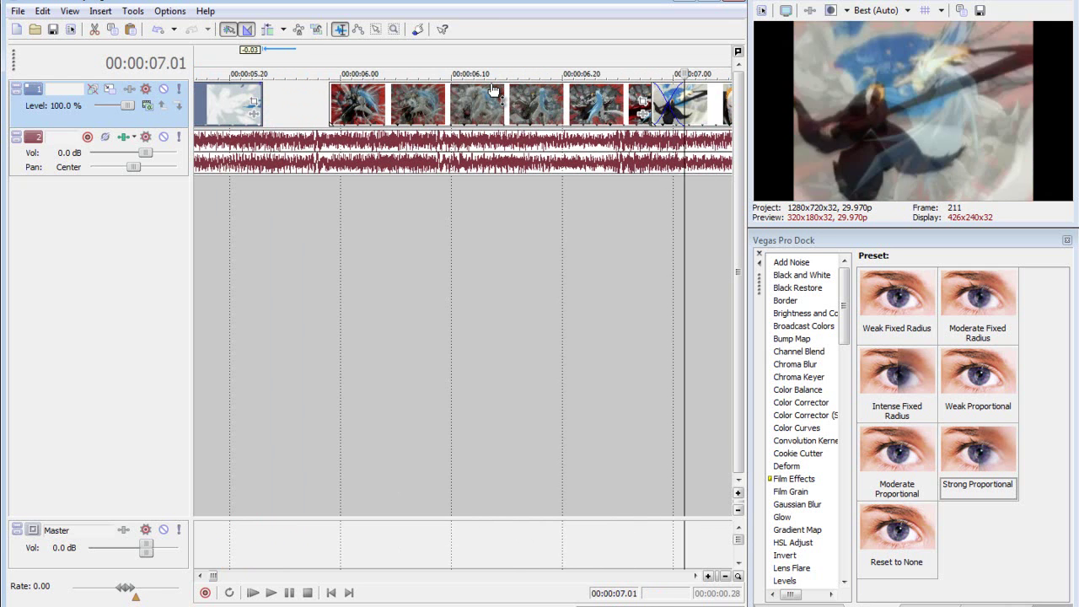
- Go back to 00:00:06.28 and examine the crossfade into the masked character clip up to 00:00:07.04
key("Left")
key("Left")
key("Left")
key("Left")
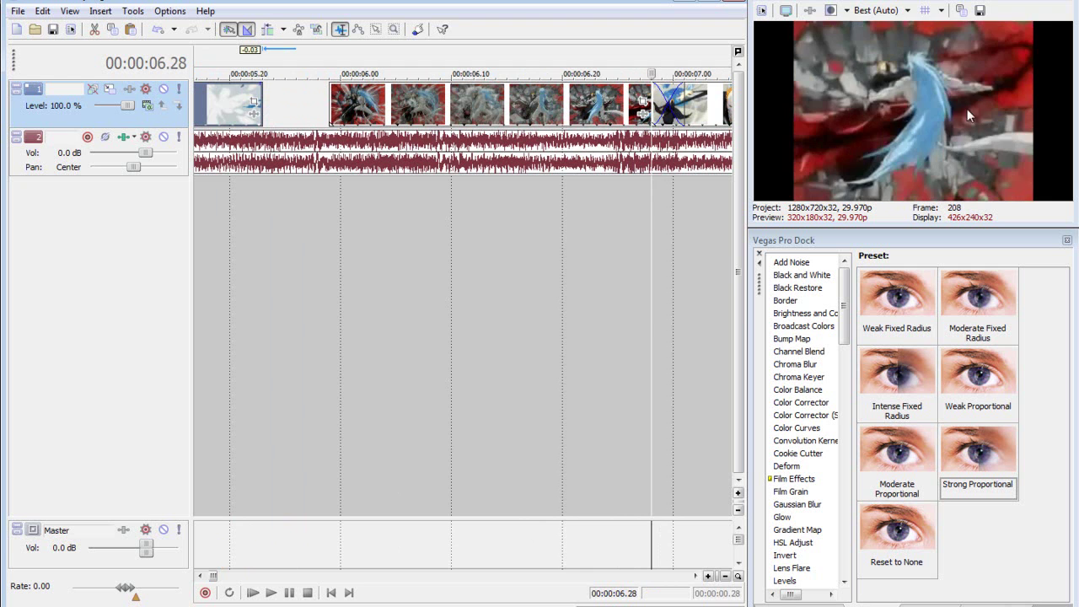
key("Right")
key("Right")
key("Right")
key("Right")
key("Right")
key("Right")
key("Right")
key("Right")
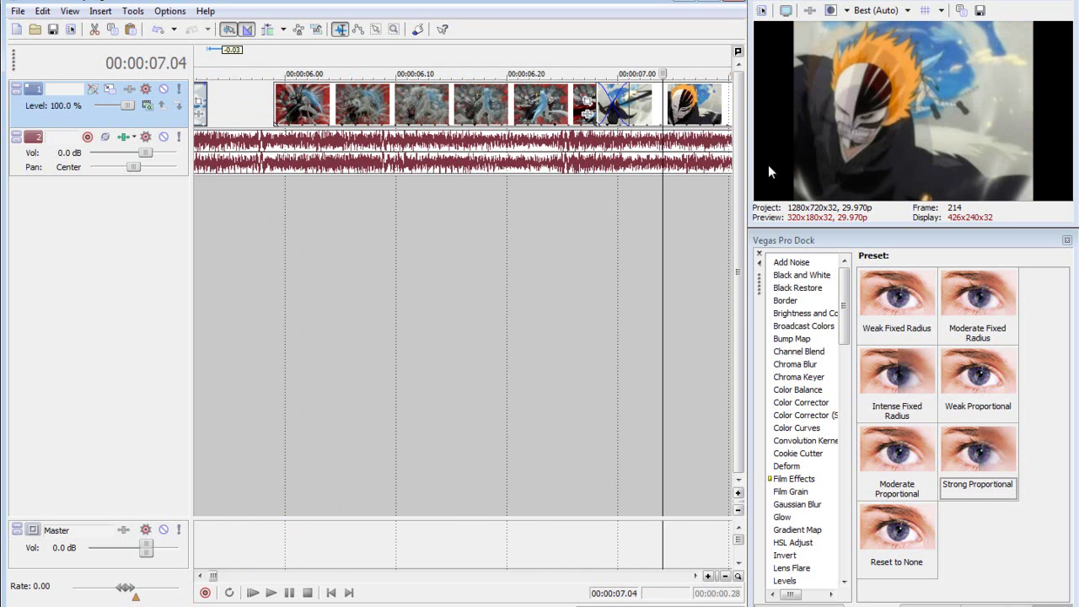
- Step through the masked character clip to 00:00:07.15 to examine its close-up
scroll(602, 138, "down", 10)
key("Right")
key("Right")
key("Right")
key("Right")
key("Right")
key("Right")
key("Right")
key("Right")
key("Right")
key("Right")
key("Right")
key("Right")
key("Right")
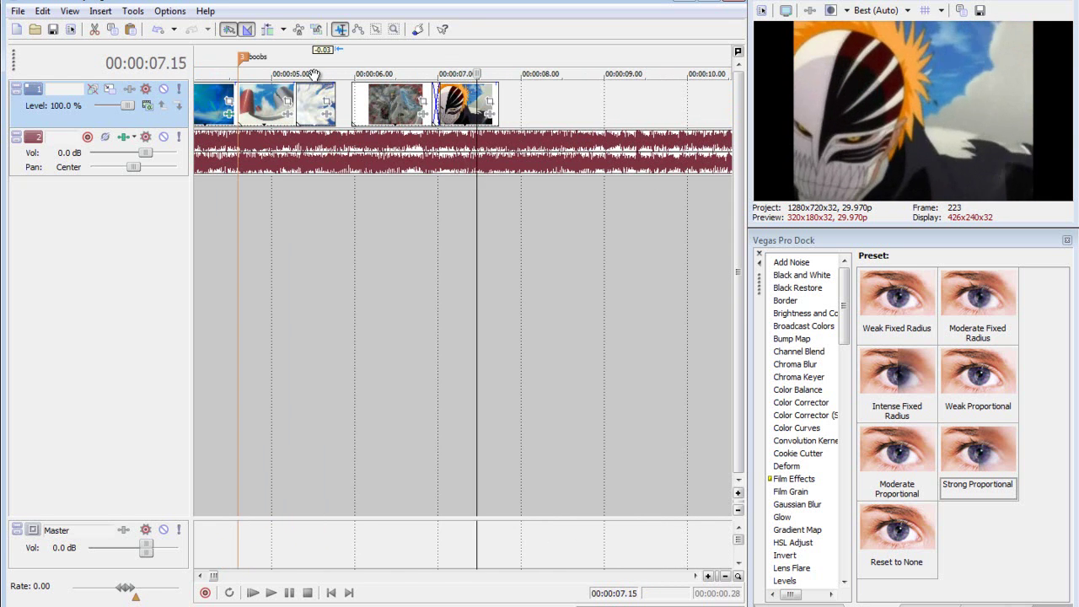
- Play the full edited sequence from 00:00:02.12 to preview its effects and transitions, and stop playback
scroll(468, 145, "up", 8)
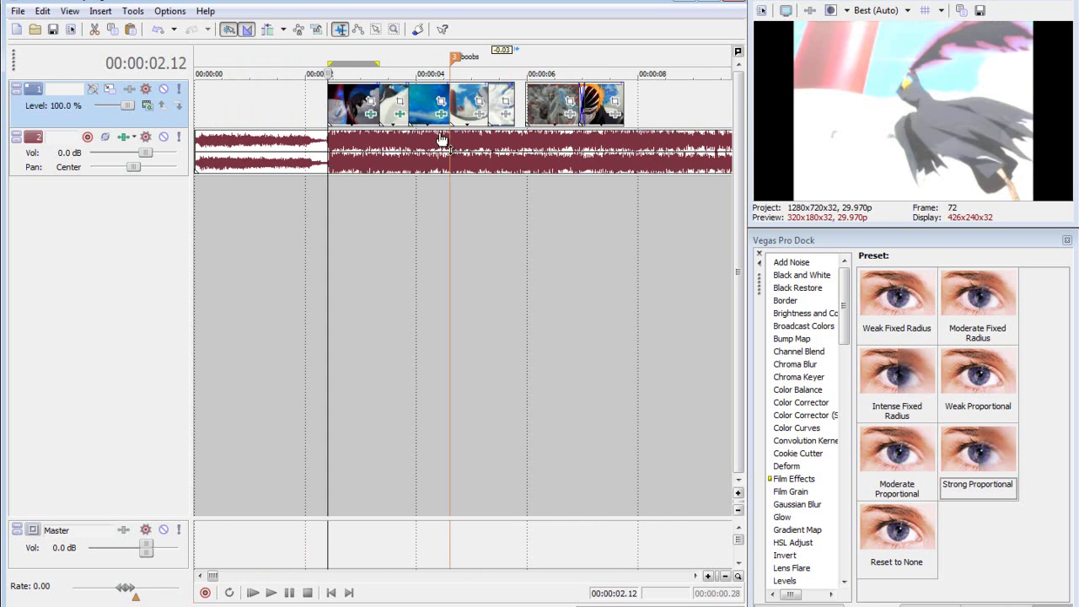
key("space")
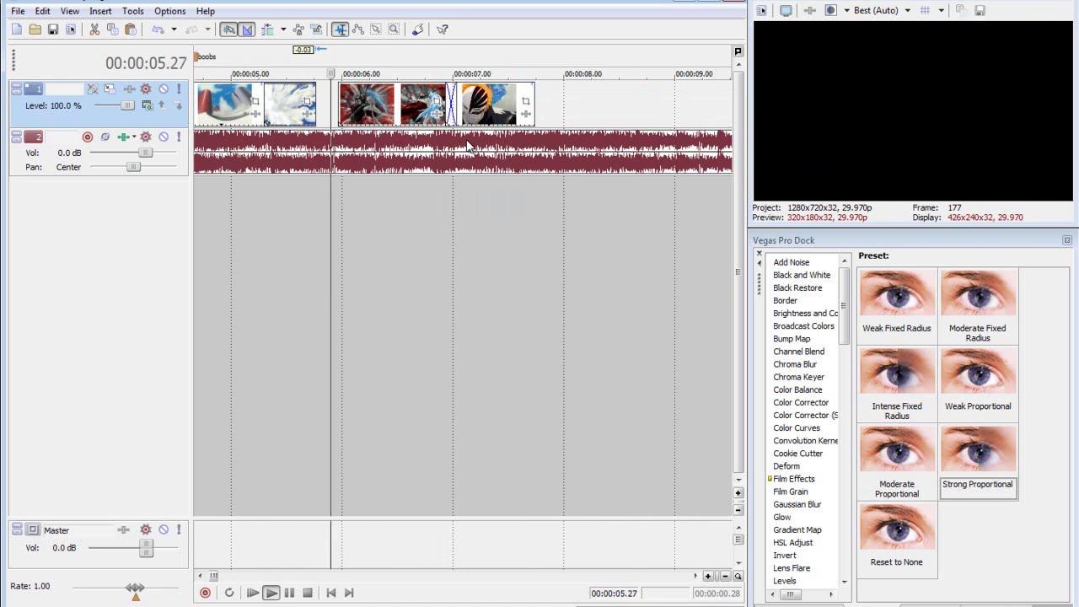
key("space")
- Search the raw footage on the timeline around 00:22:06 for the scene of the orange-haired girl before the moon
scroll(603, 186, "down", 8)
scroll(597, 101, "down", 1)
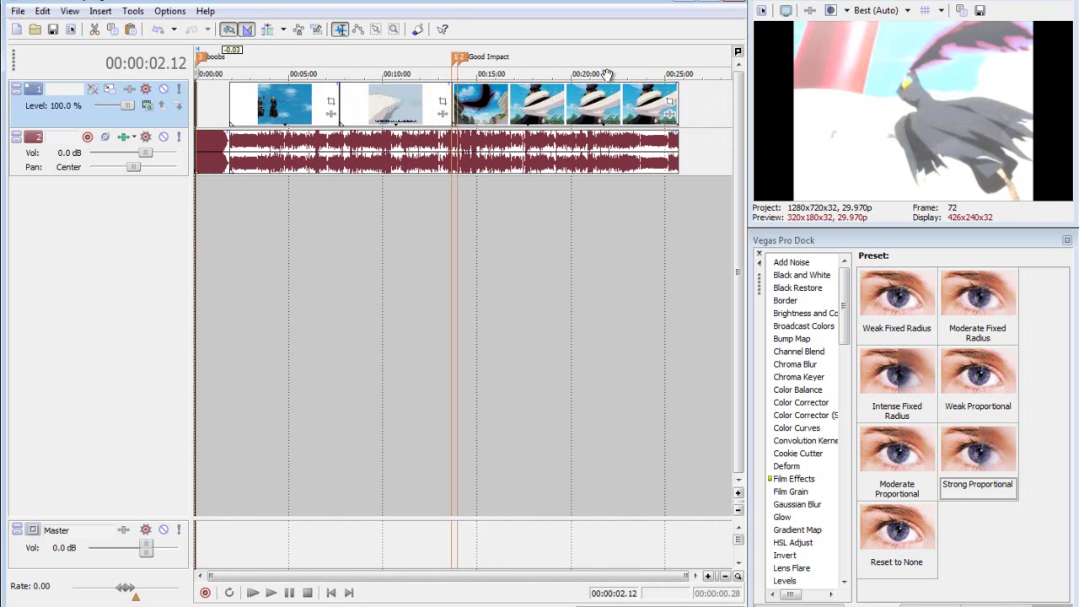
left_click(597, 67)
scroll(591, 84, "up", 6)
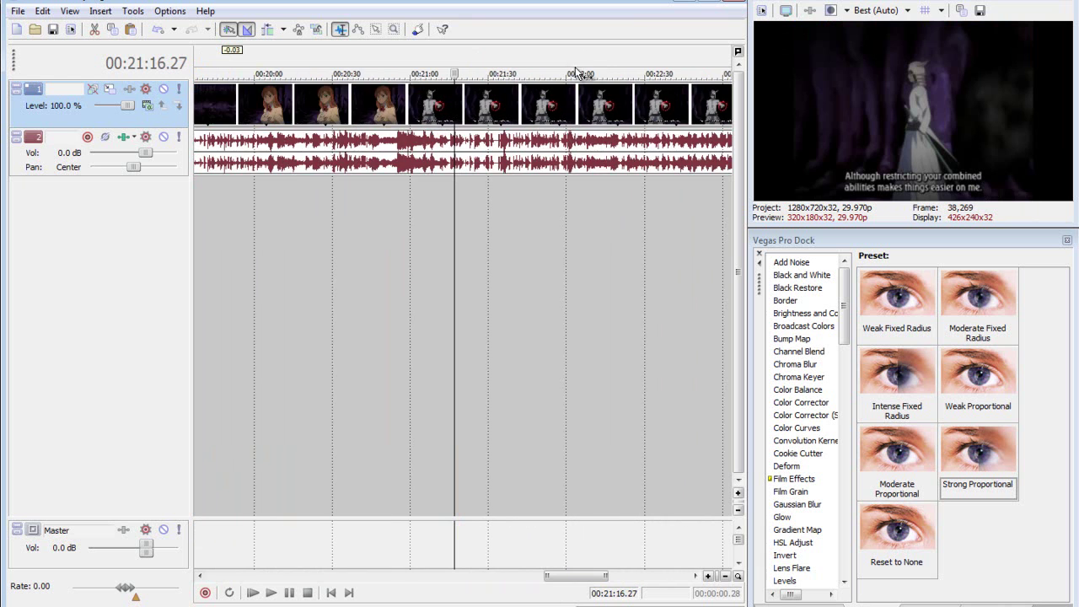
scroll(588, 93, "up", 3)
left_click(552, 71)
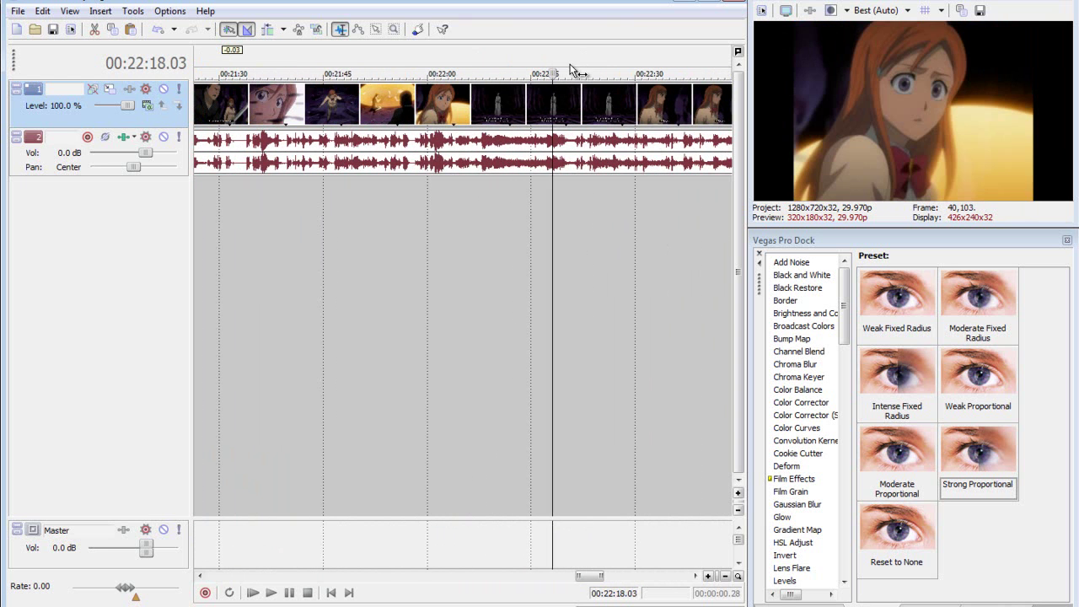
left_click(483, 58)
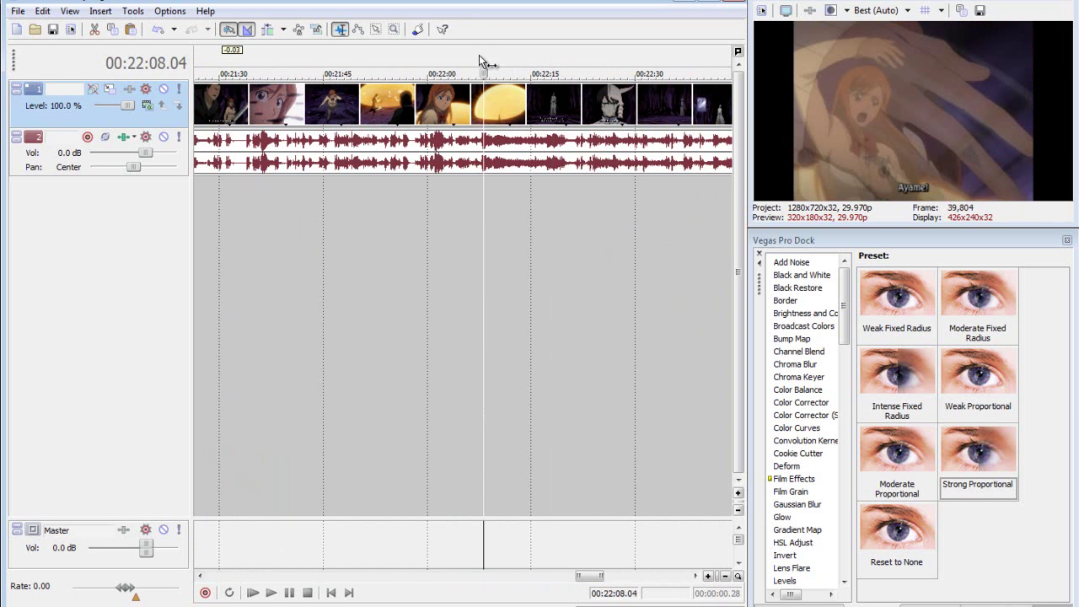
scroll(478, 93, "up", 4)
left_click(403, 106)
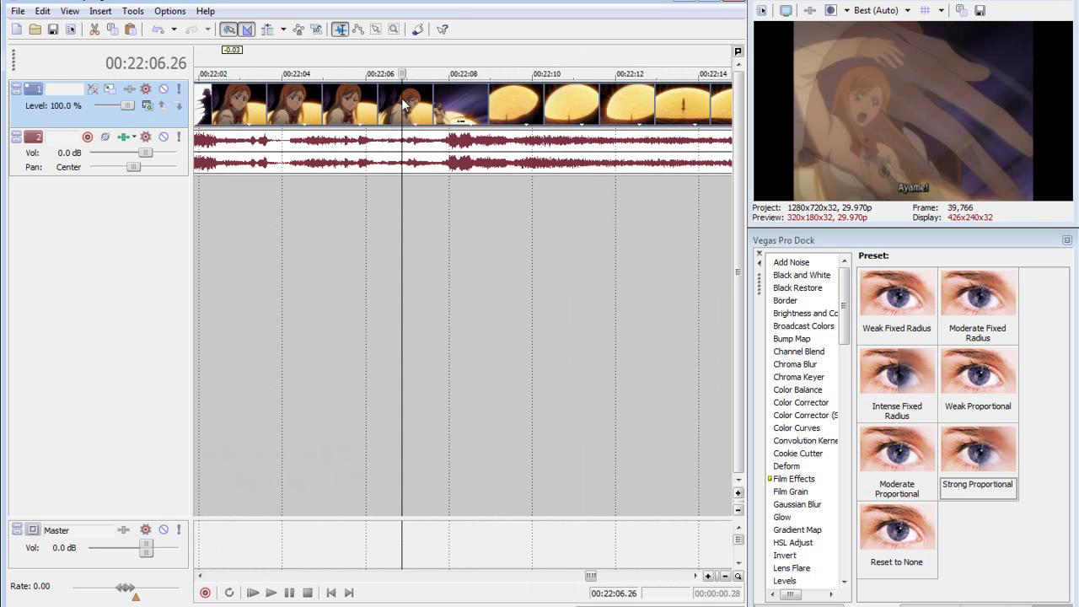
left_click(374, 105)
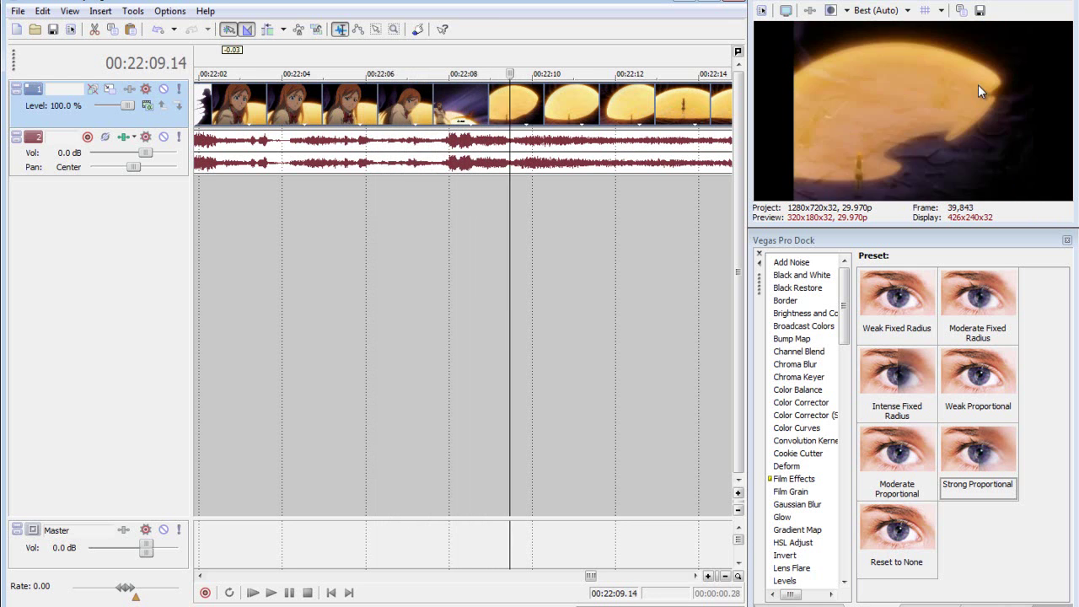
- Play the shot of the orange-haired girl turning from 00:22:07.21, and stop playback
key("j")
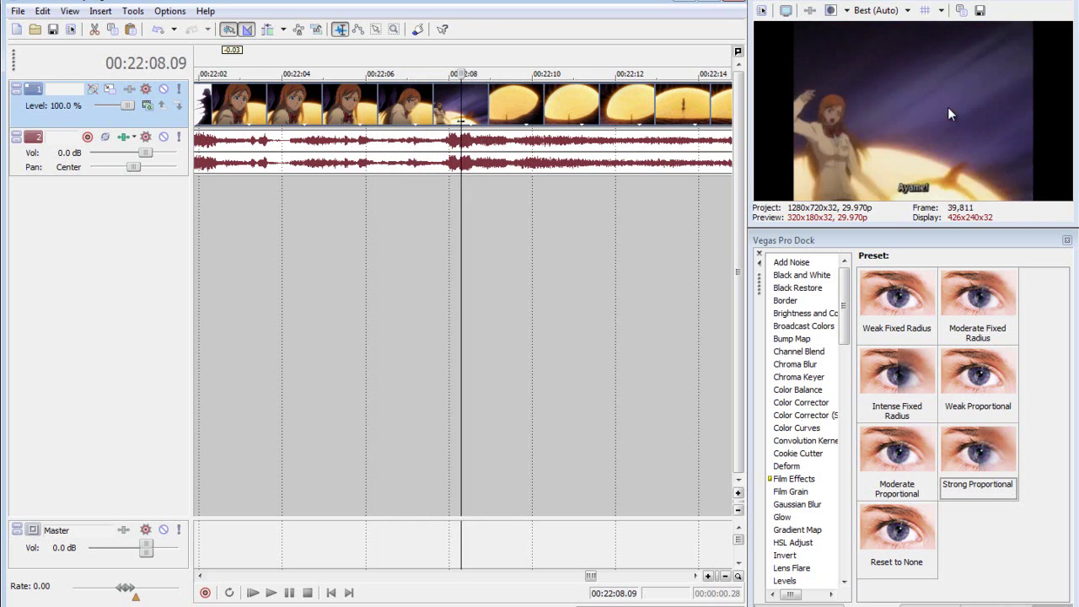
key("l")
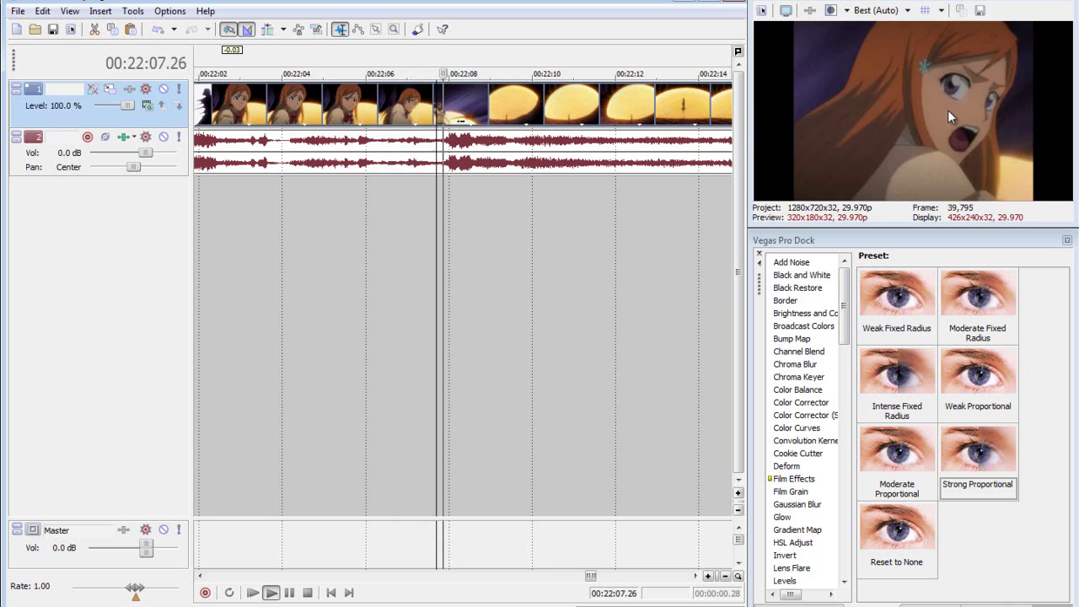
key("space")
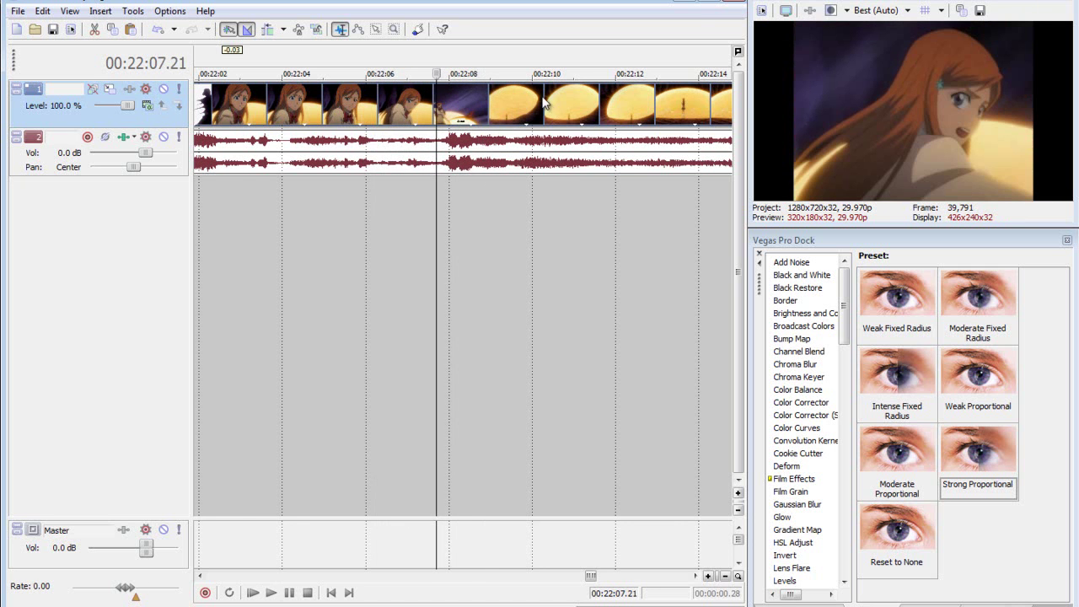
scroll(513, 110, "down", 4)
scroll(513, 110, "down", 5)
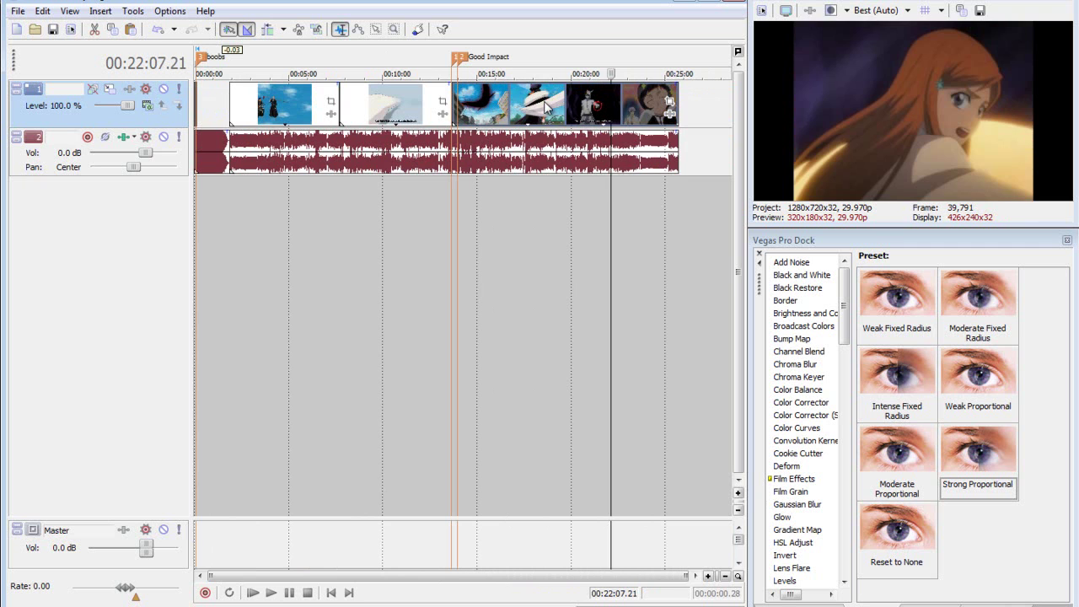
- Move the timeline cursor back to 00:18:34.18 in the raw footage to view the outdoor scene there
left_click(545, 105)
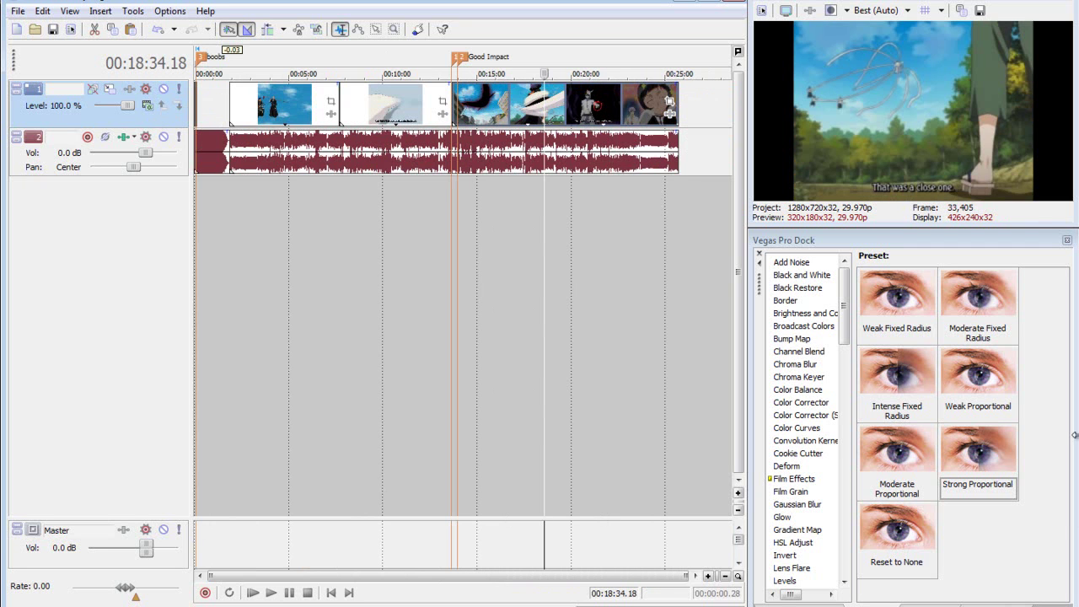